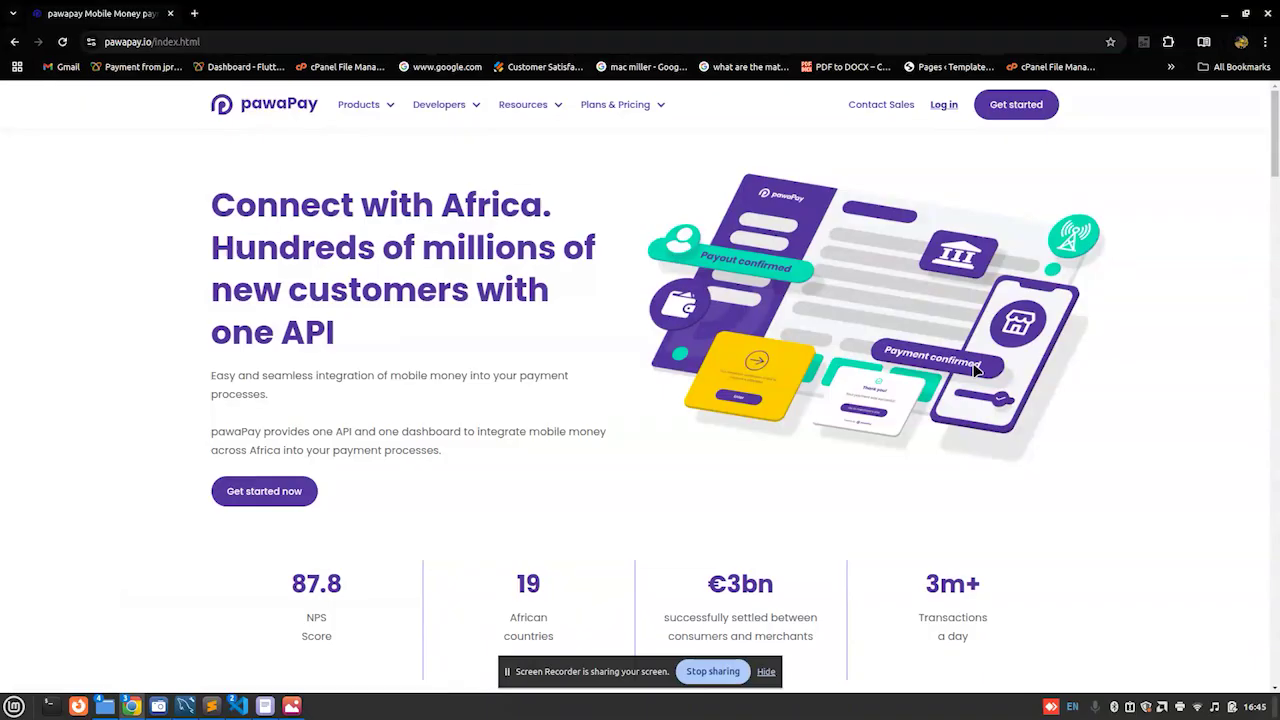
# Step: Zoom the pawaPay home page to 125% and read from country coverage down to 'What our partners say'
pyautogui.moveTo(1275, 140); pyautogui.dragTo(1275, 325)
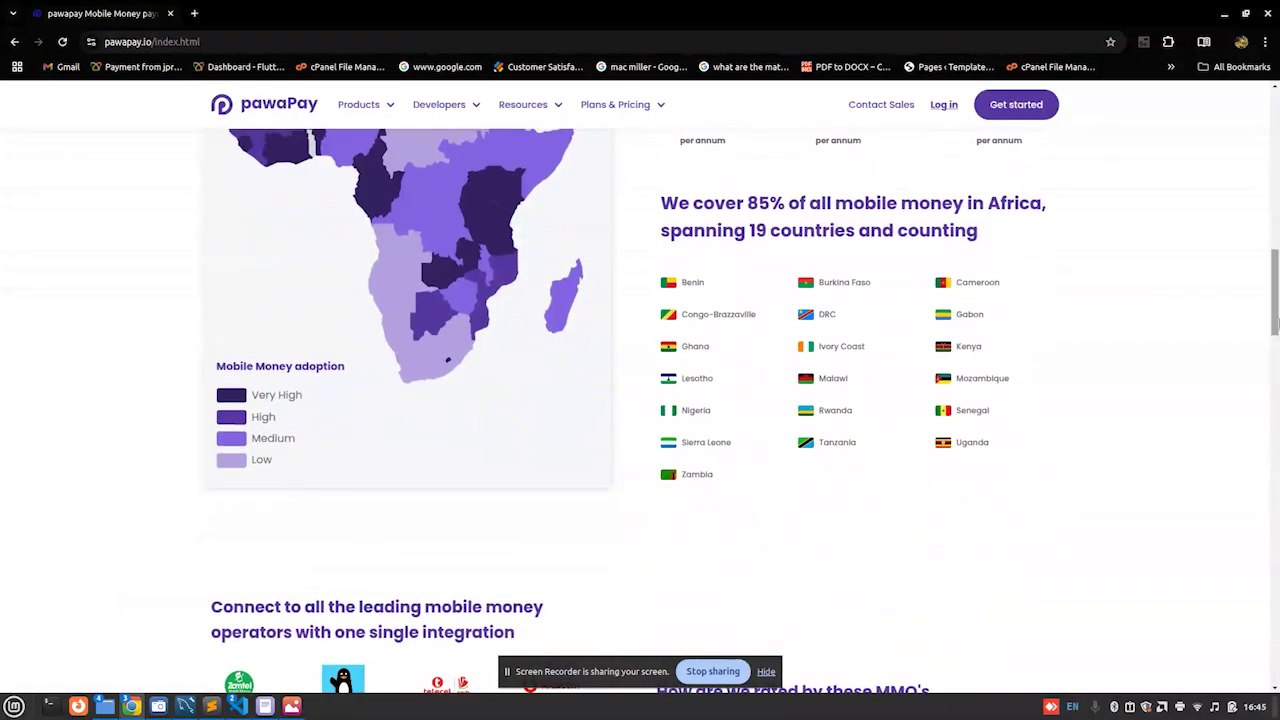
pyautogui.hotkey('ctrl', '+')
pyautogui.hotkey('ctrl', '+')
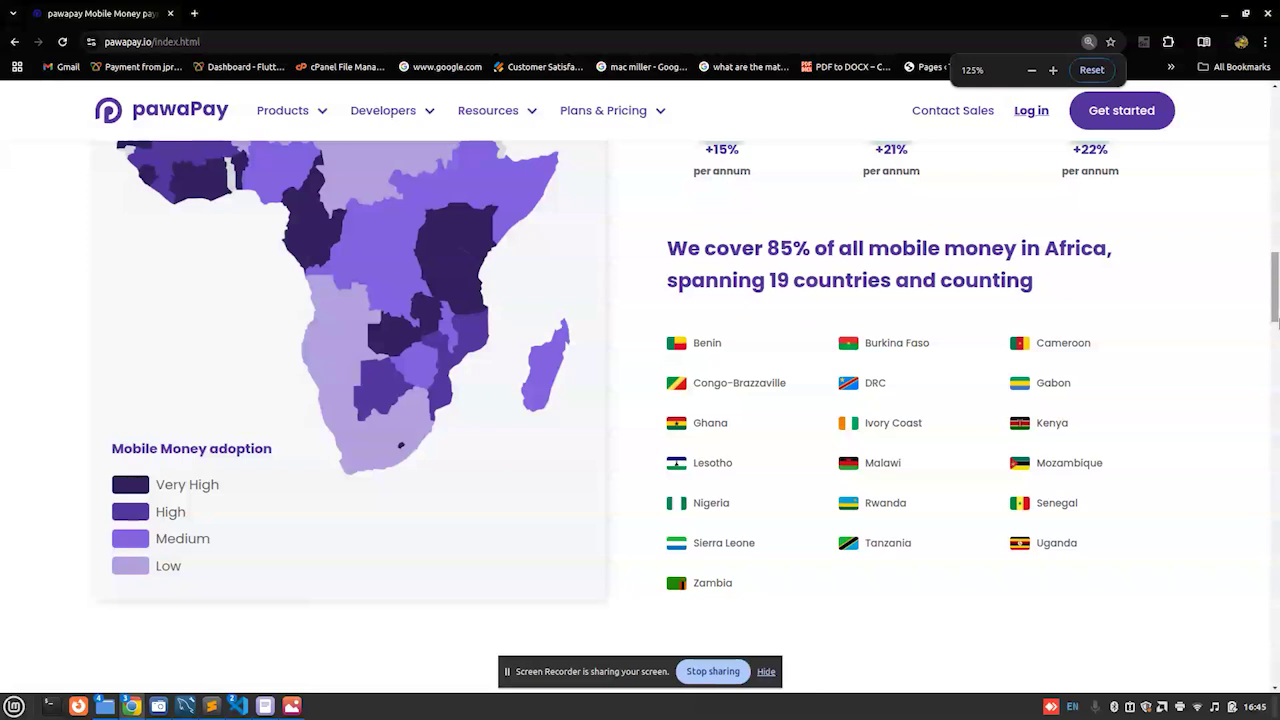
pyautogui.doubleClick(751, 251)
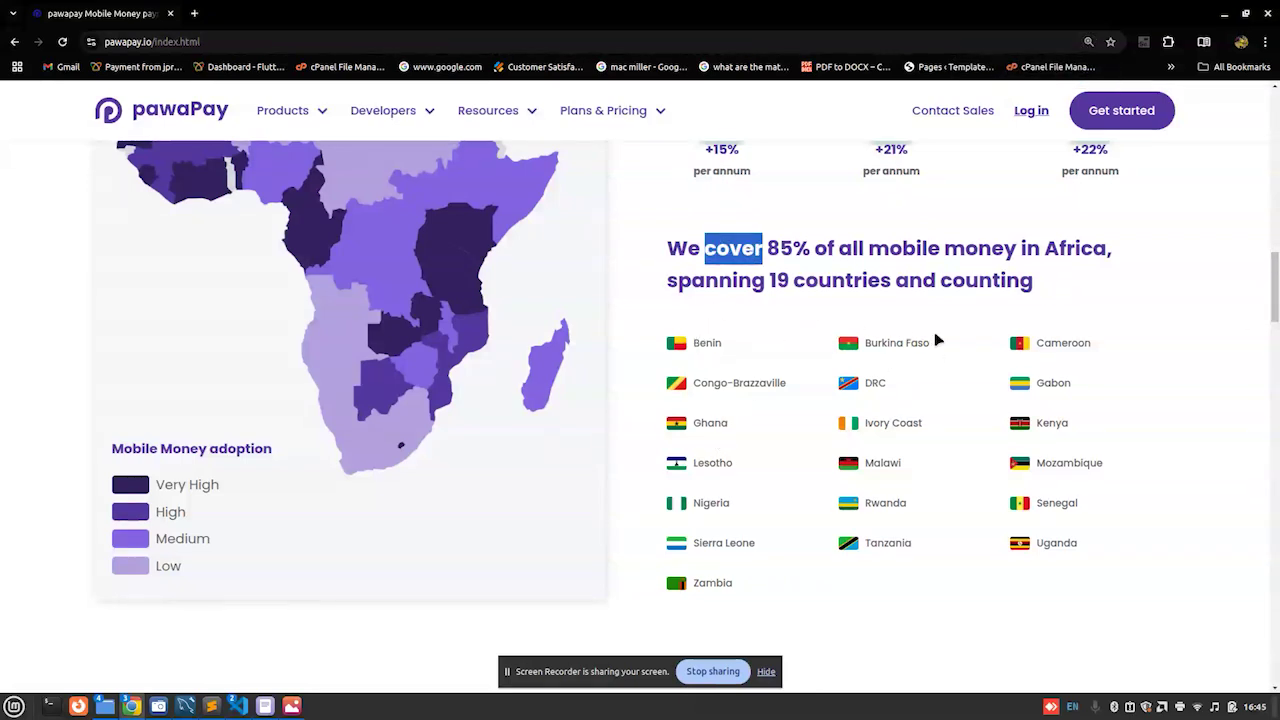
pyautogui.click(678, 340)
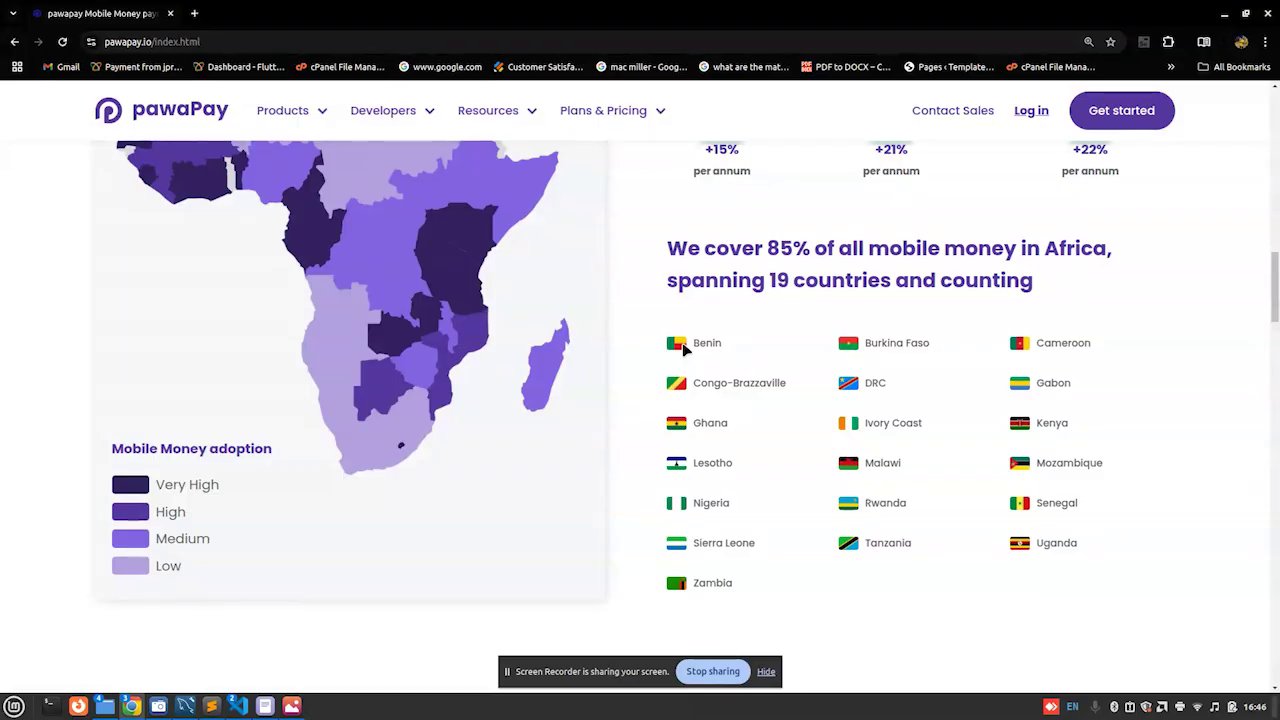
pyautogui.moveTo(1273, 290); pyautogui.dragTo(1275, 415)
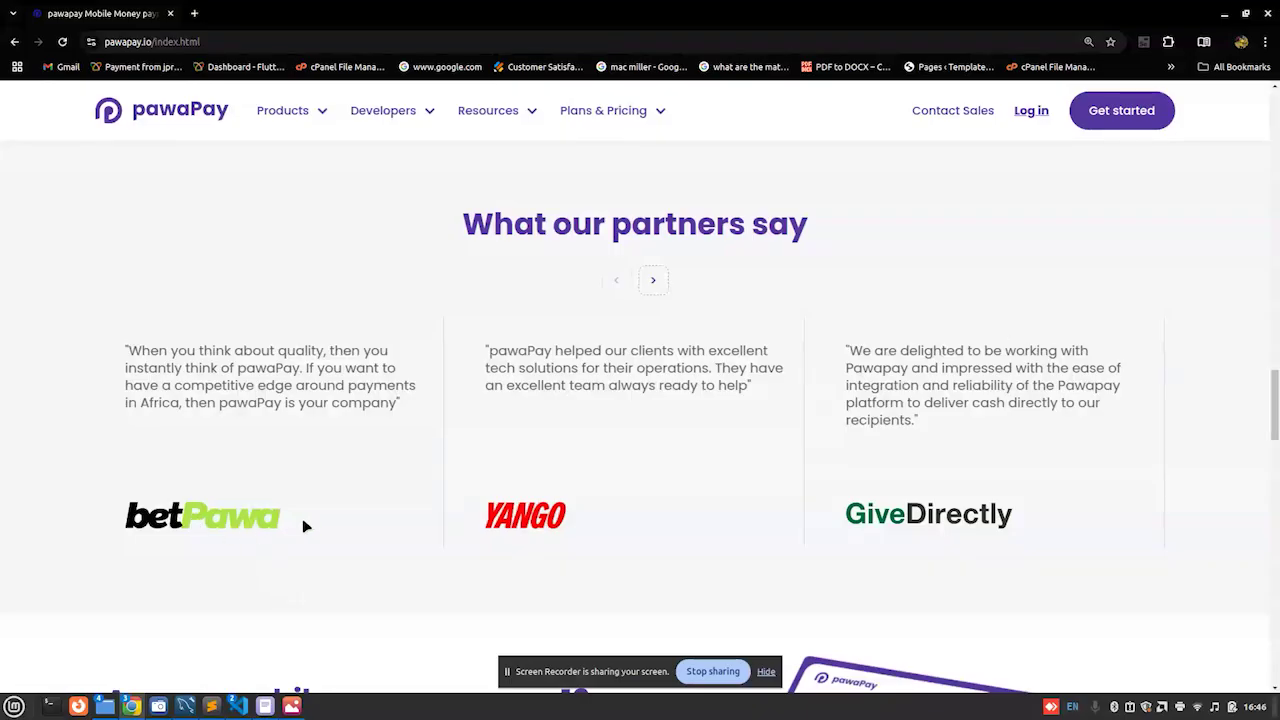
# Step: Flip forward and back through the partner testimonials, then go to the Log in page
pyautogui.click(650, 283)
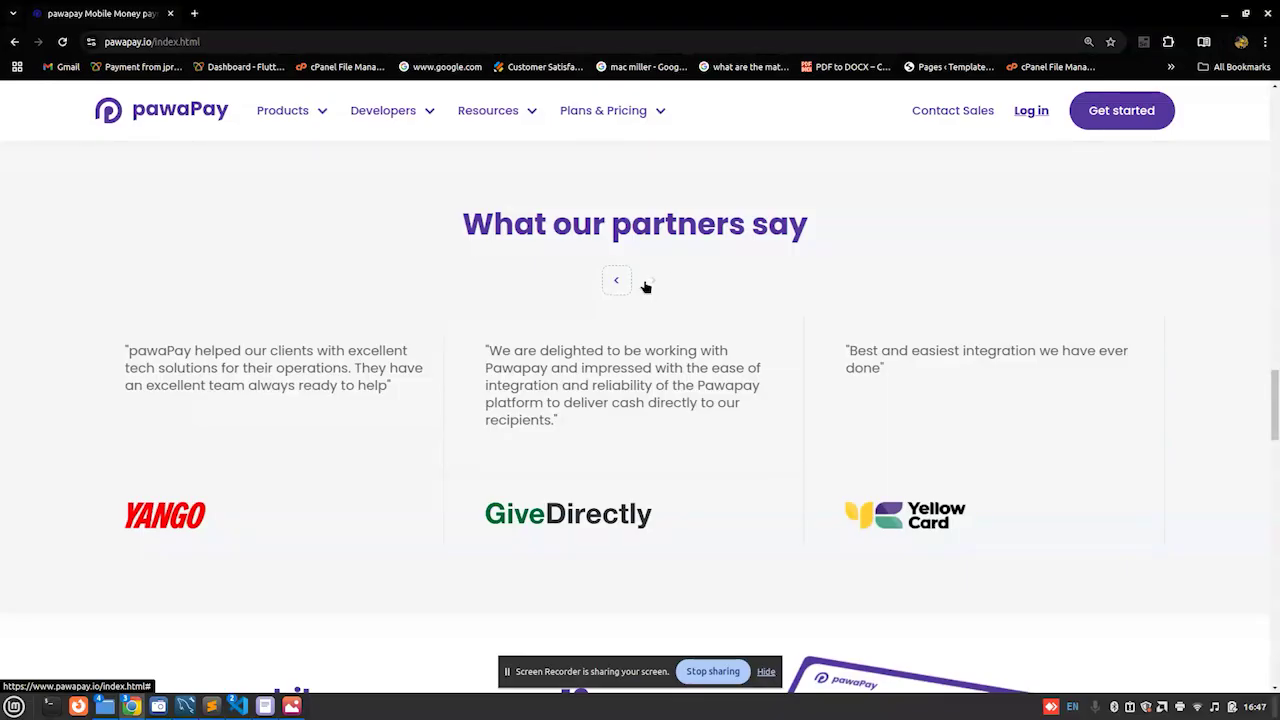
pyautogui.click(617, 283)
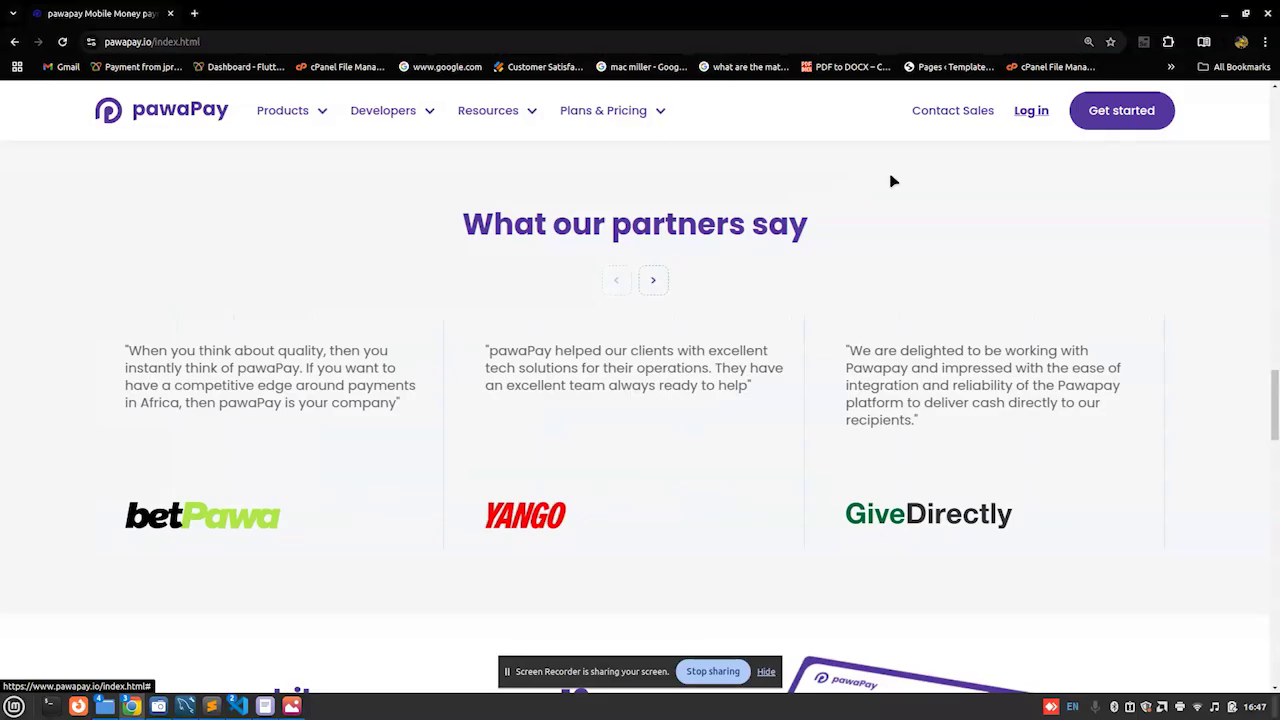
pyautogui.click(1044, 114)
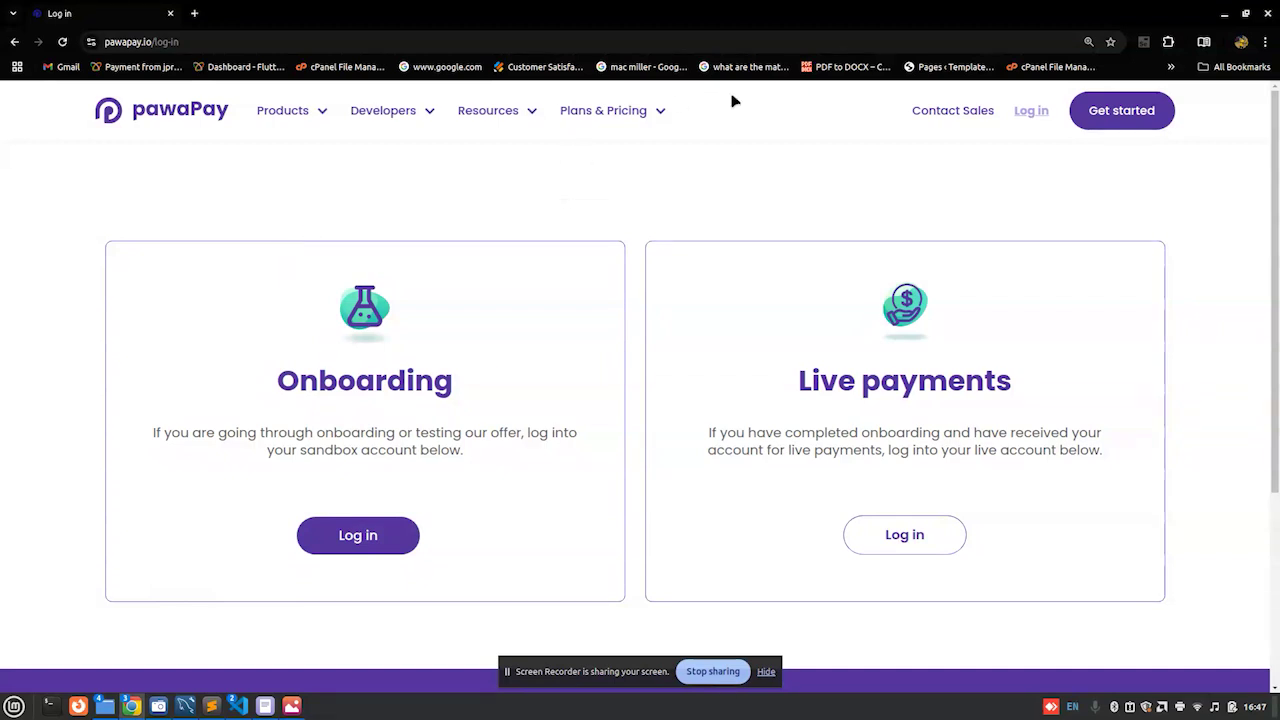
pyautogui.click(1107, 120)
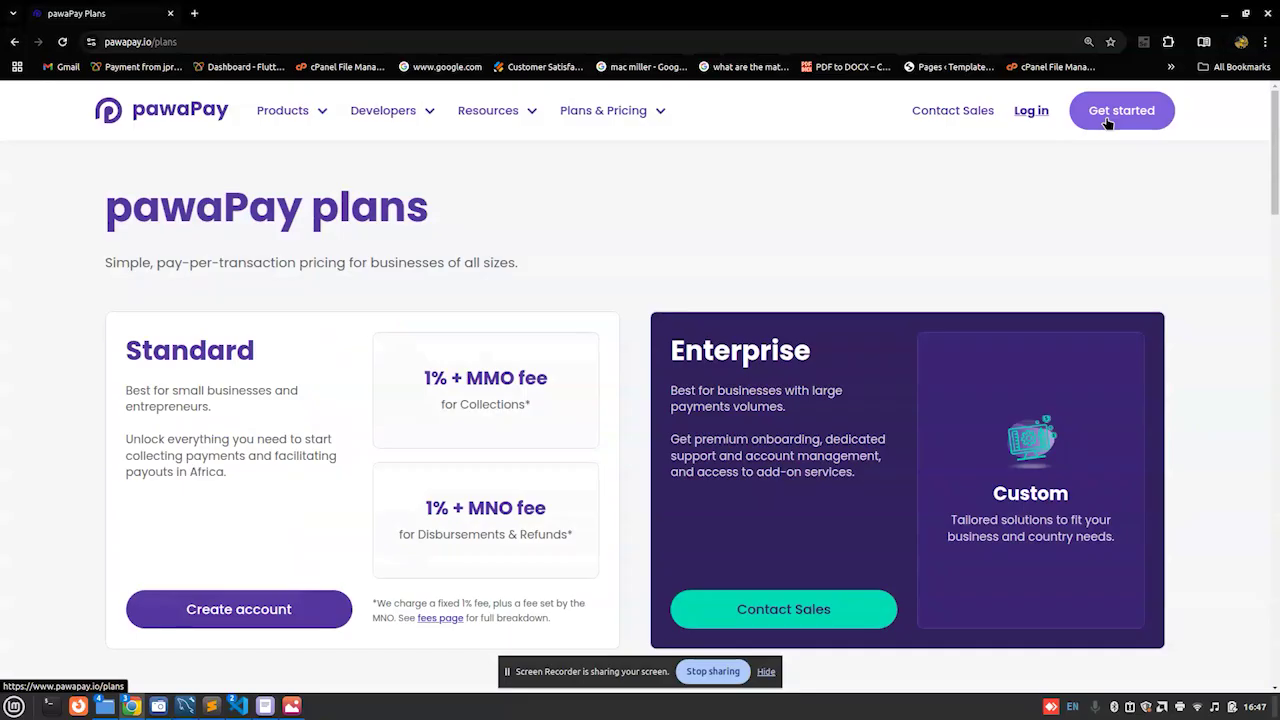
pyautogui.click(303, 598)
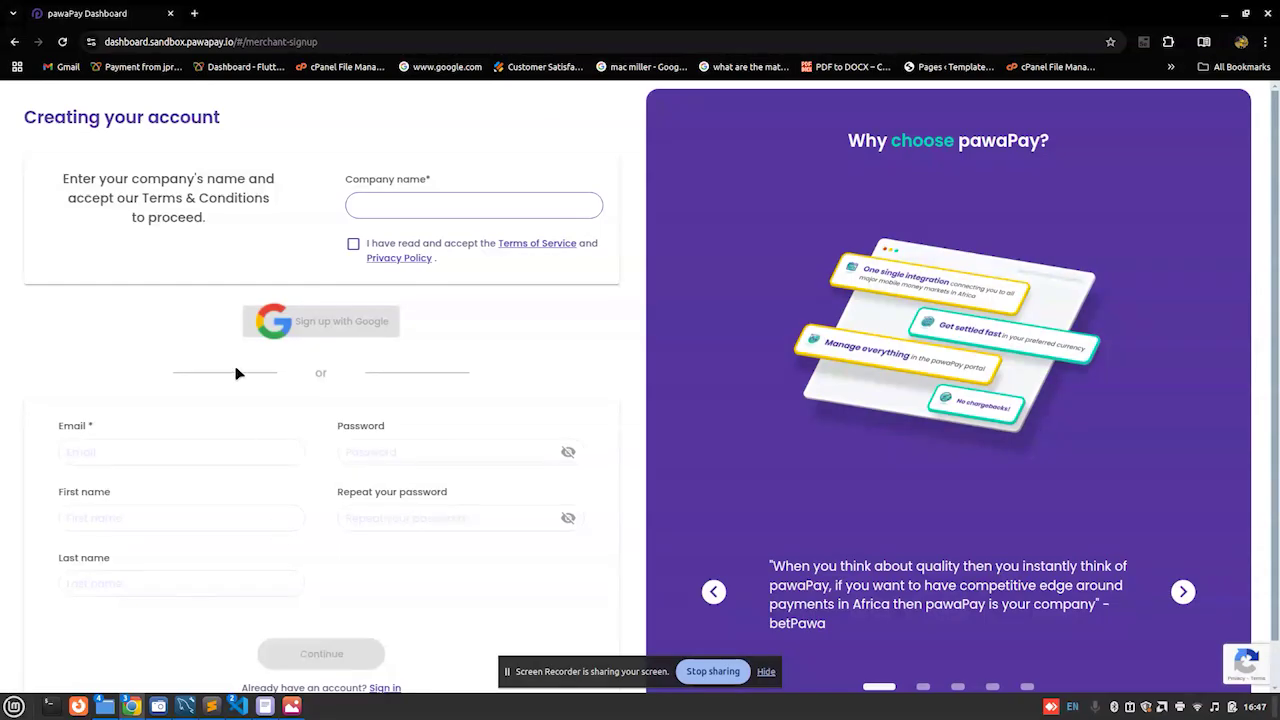
pyautogui.click(13, 42)
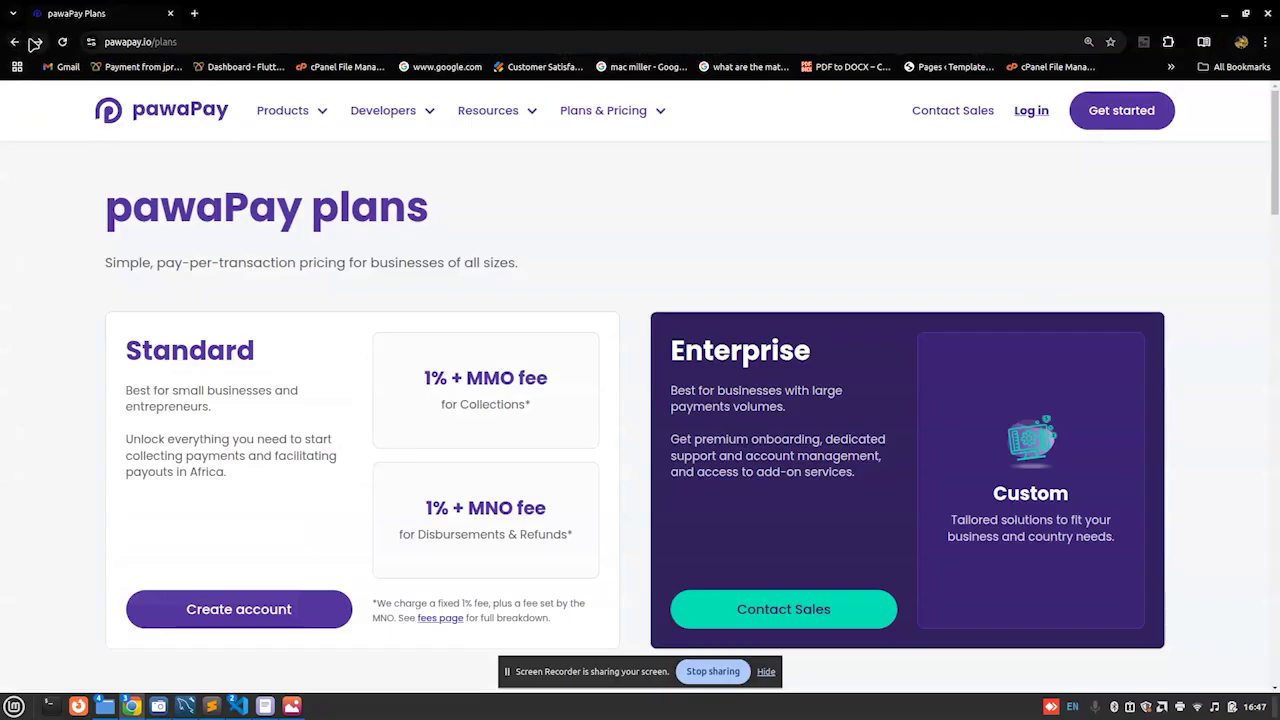
pyautogui.click(14, 42)
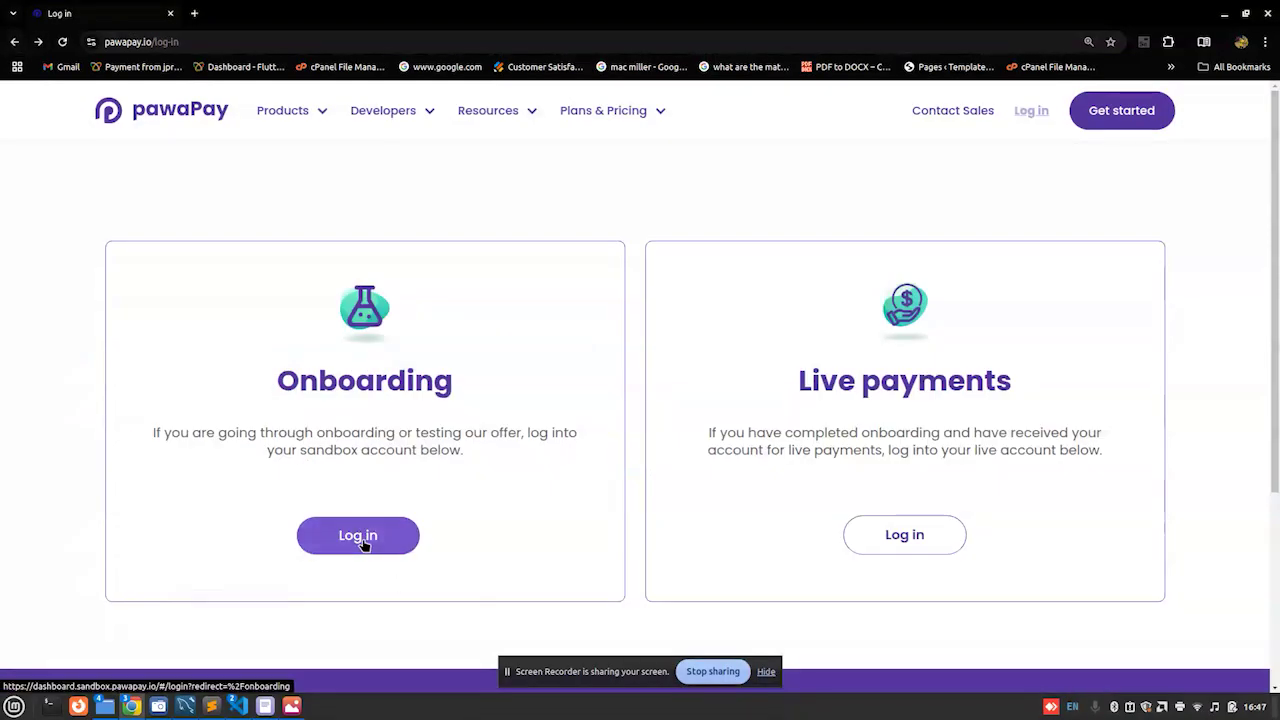
# Step: Log into the sandbox Onboarding account with the account e-mail via Sign in with Google
pyautogui.click(360, 536)
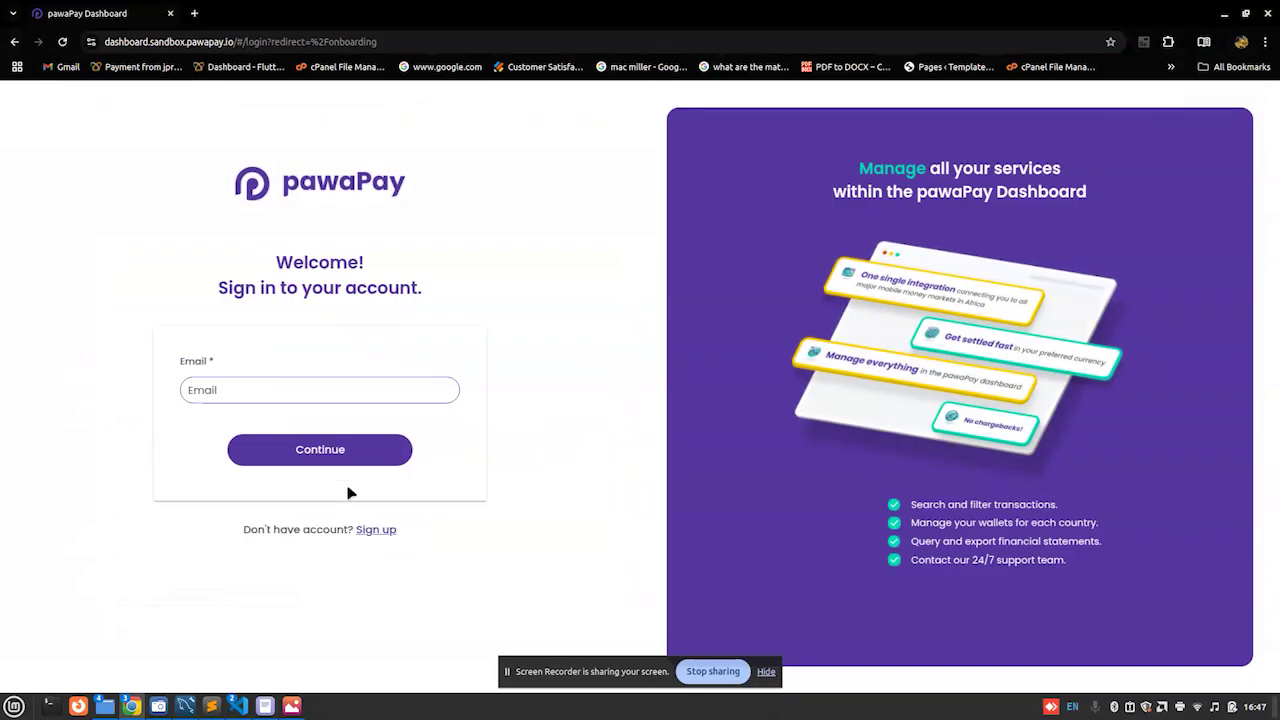
pyautogui.click(270, 398)
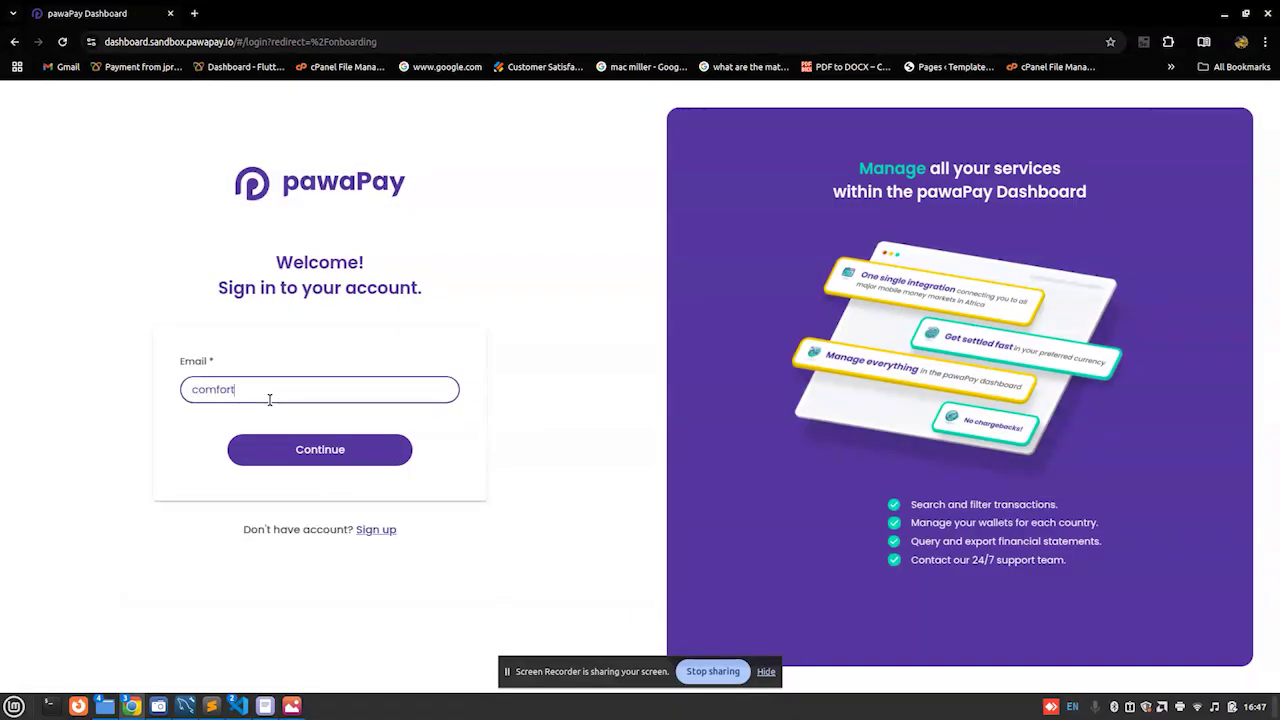
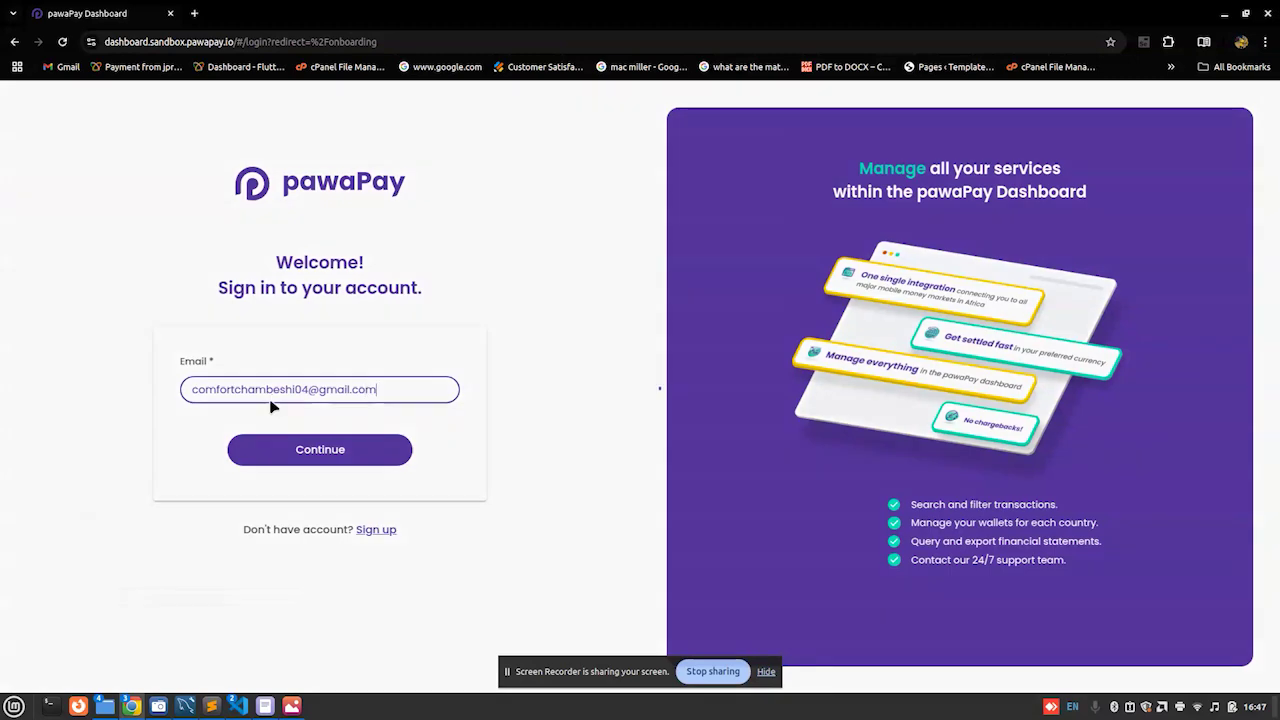
pyautogui.press('Return')
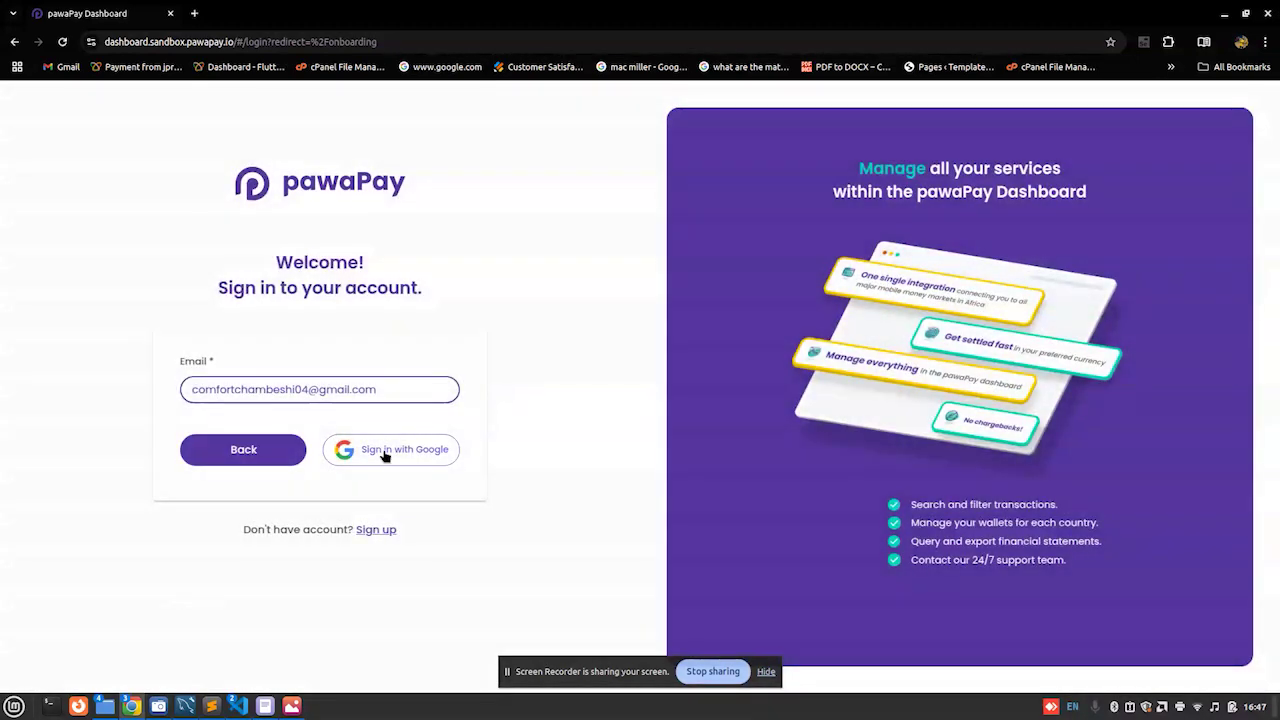
pyautogui.click(386, 453)
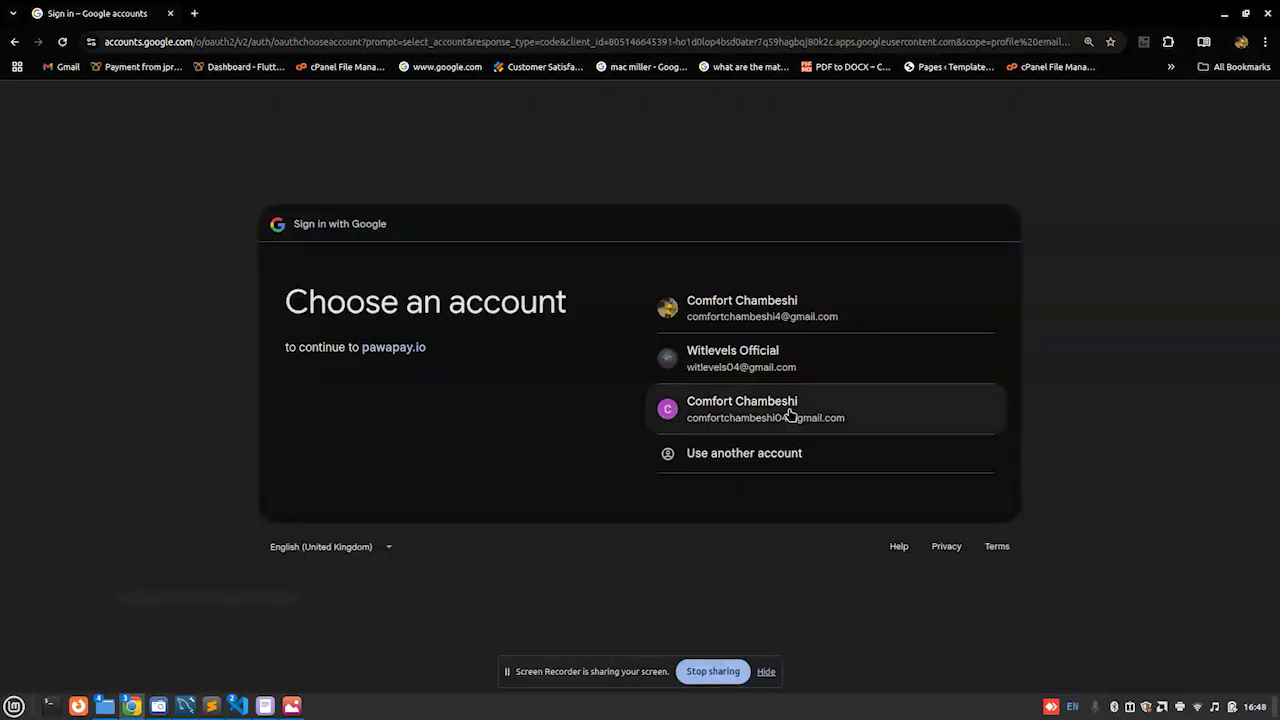
pyautogui.click(790, 414)
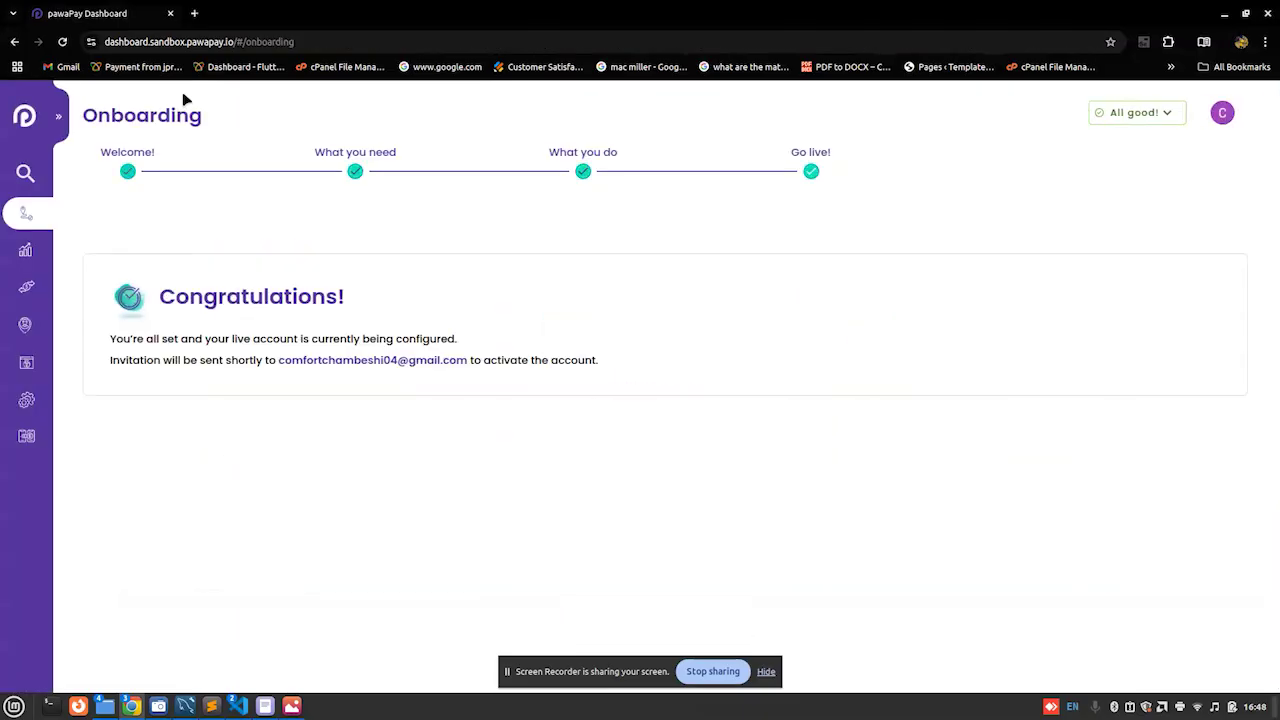
# Step: Expand the sidebar and review the Welcome, What you need and What you do onboarding steps
pyautogui.click(59, 118)
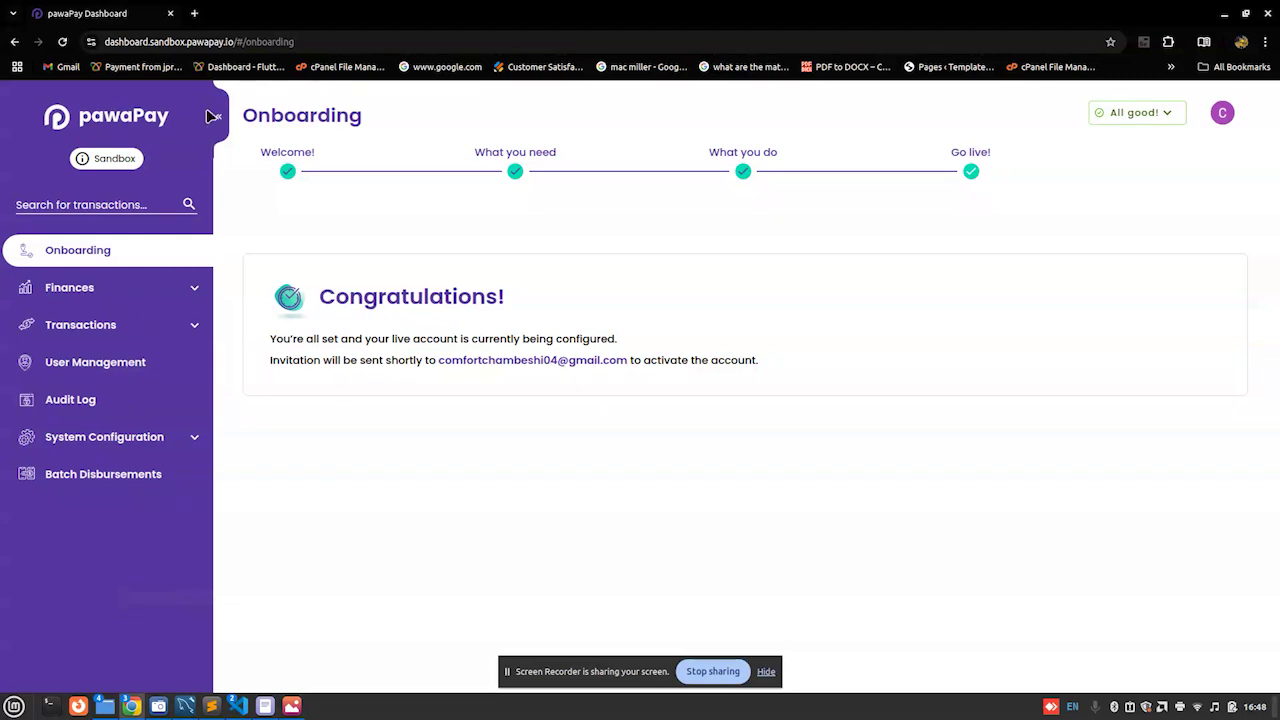
pyautogui.click(288, 172)
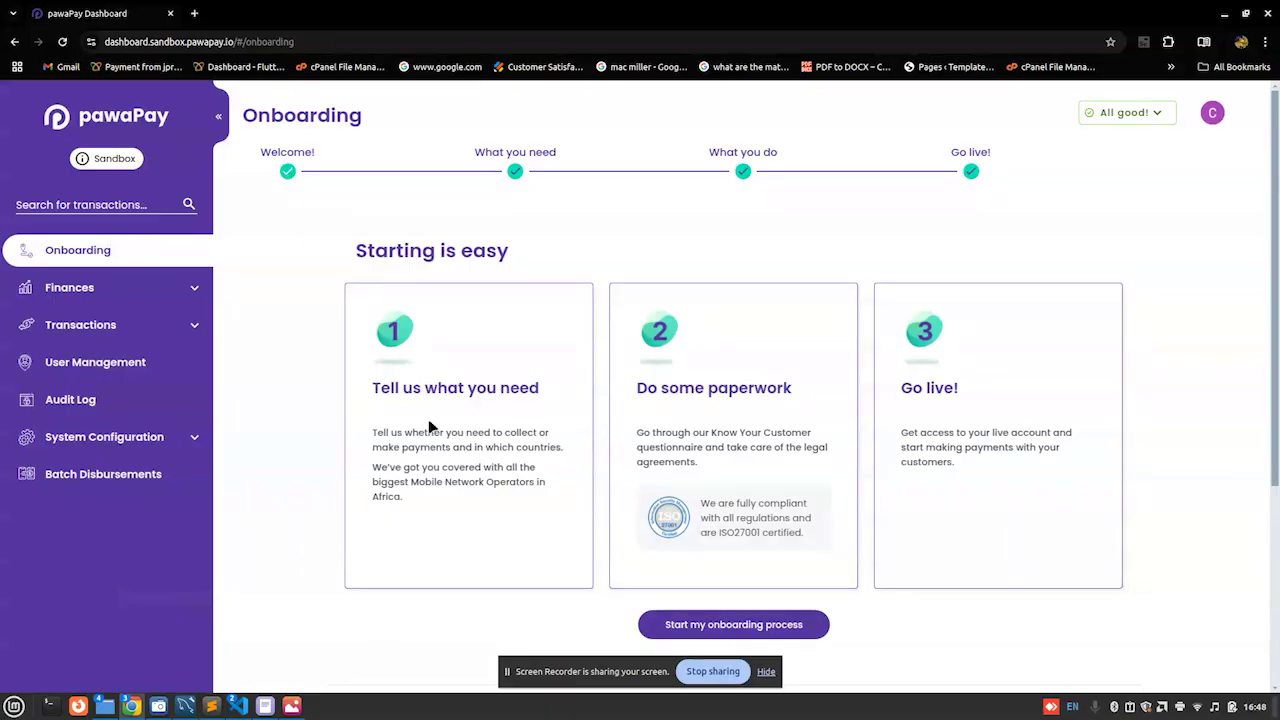
pyautogui.click(516, 174)
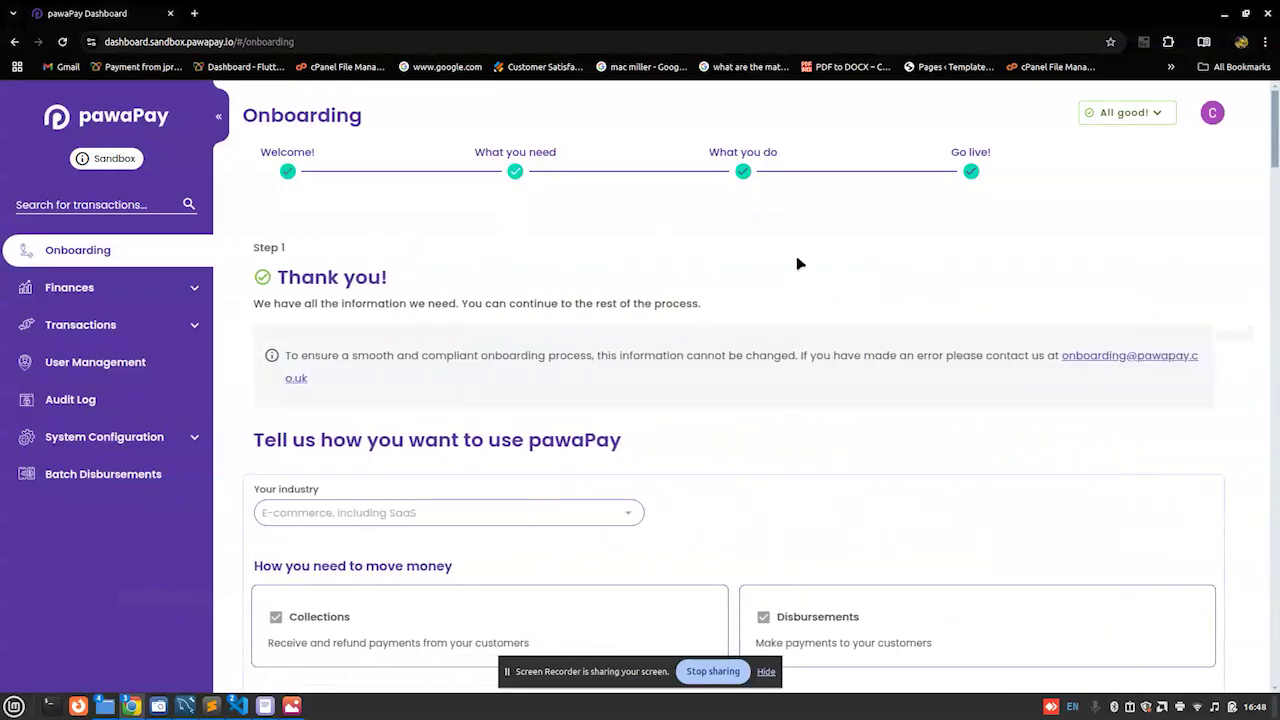
pyautogui.scroll(-4, 1276, 180)
pyautogui.moveTo(1276, 180); pyautogui.dragTo(1266, 150)
pyautogui.click(742, 172)
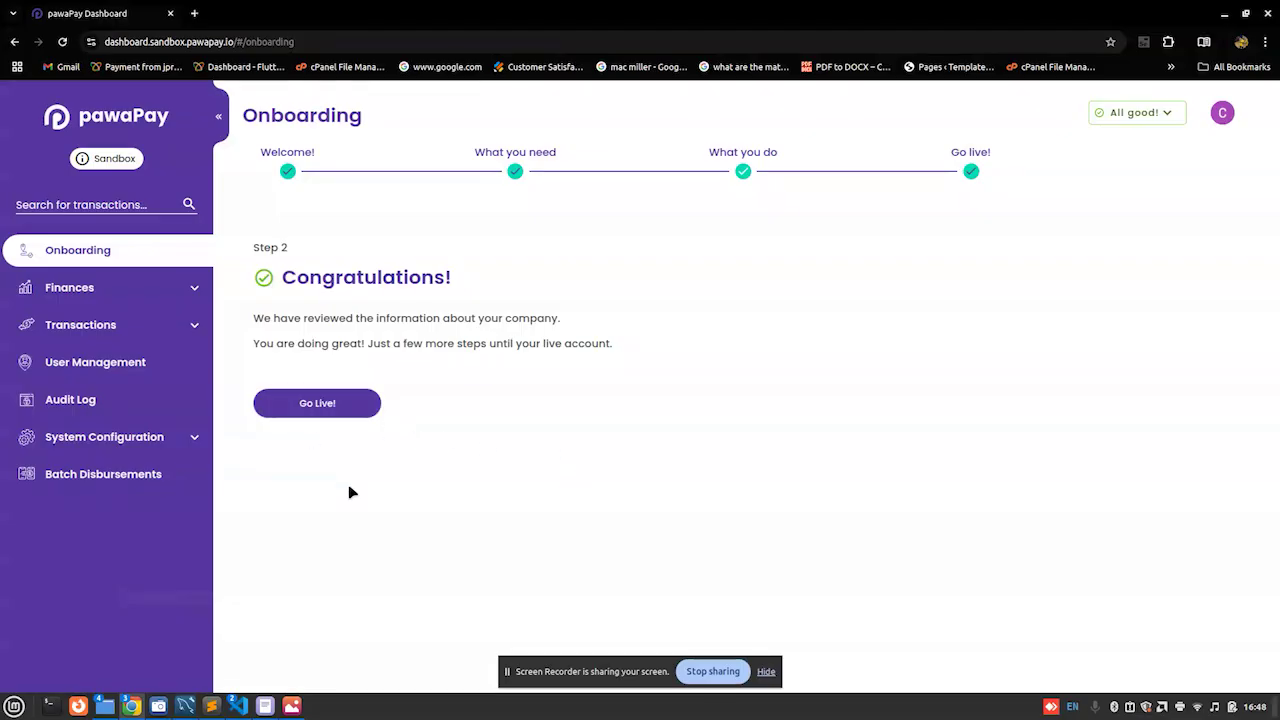
pyautogui.click(182, 289)
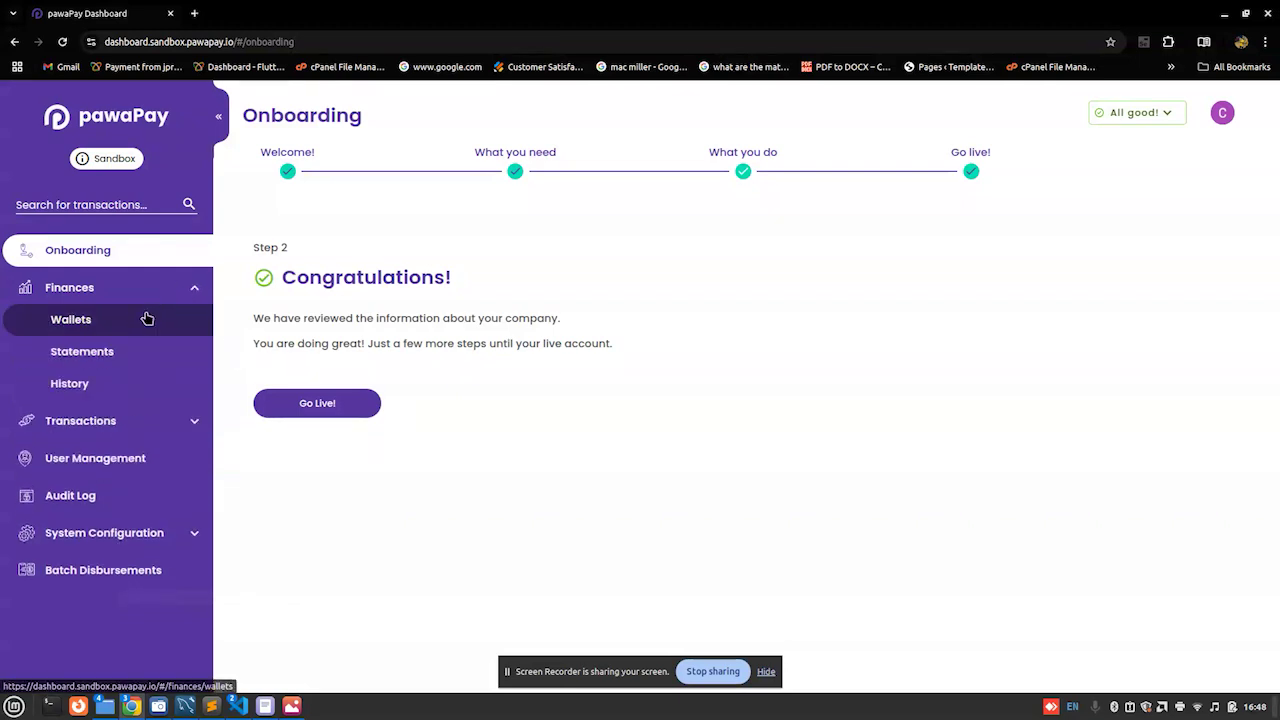
# Step: Review the Wallets balance overview showing 10,000.00 in each country's currency
pyautogui.click(146, 318)
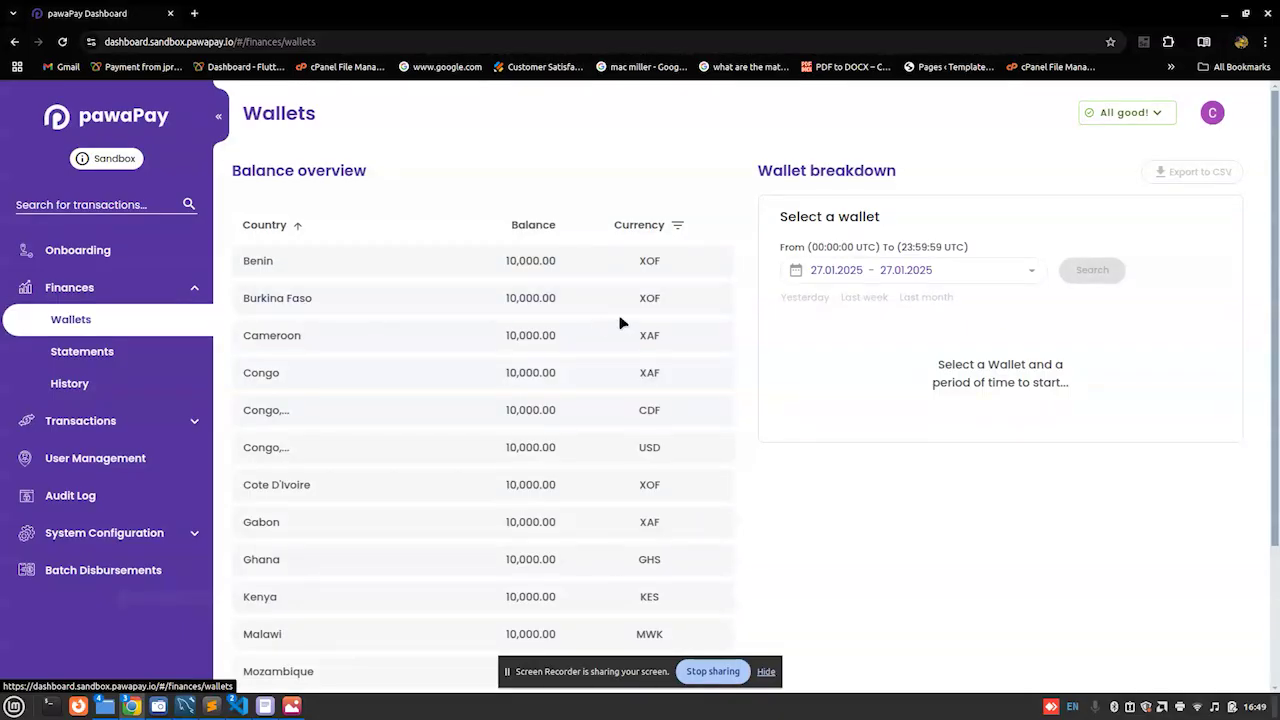
pyautogui.scroll(-1, 1277, 445)
pyautogui.moveTo(1277, 445); pyautogui.dragTo(1203, 274)
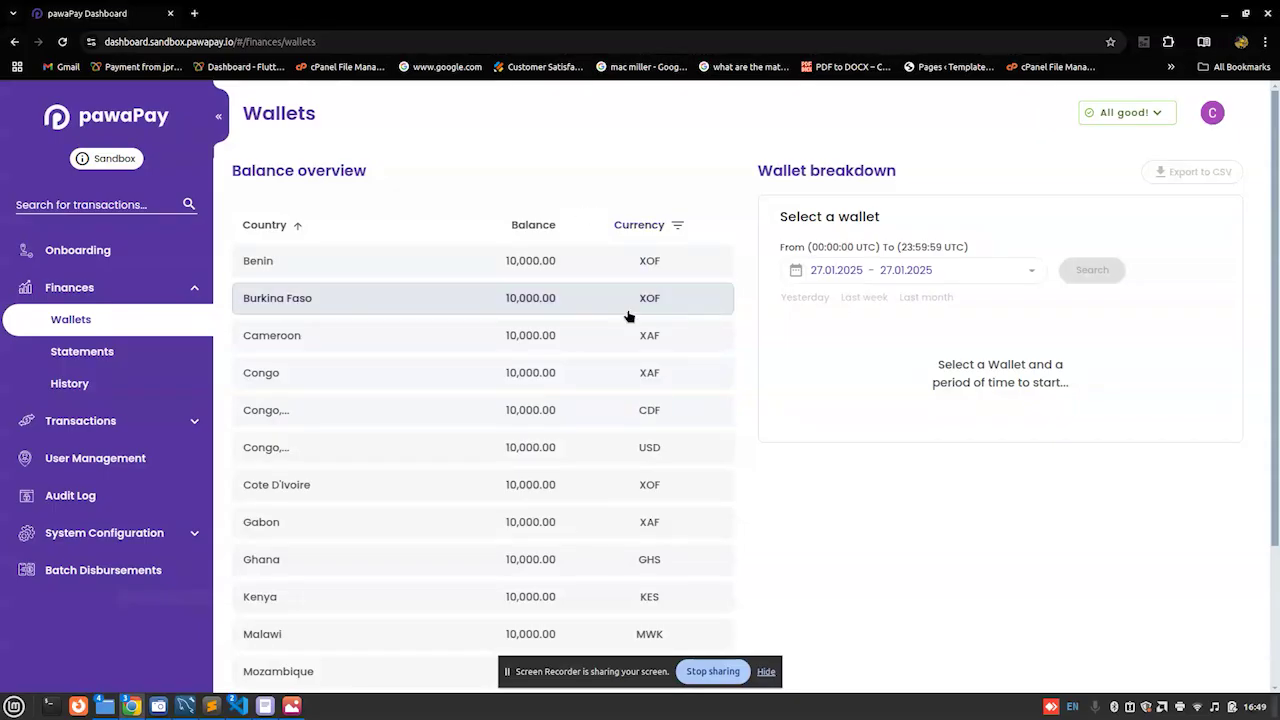
pyautogui.scroll(-2, 1274, 503)
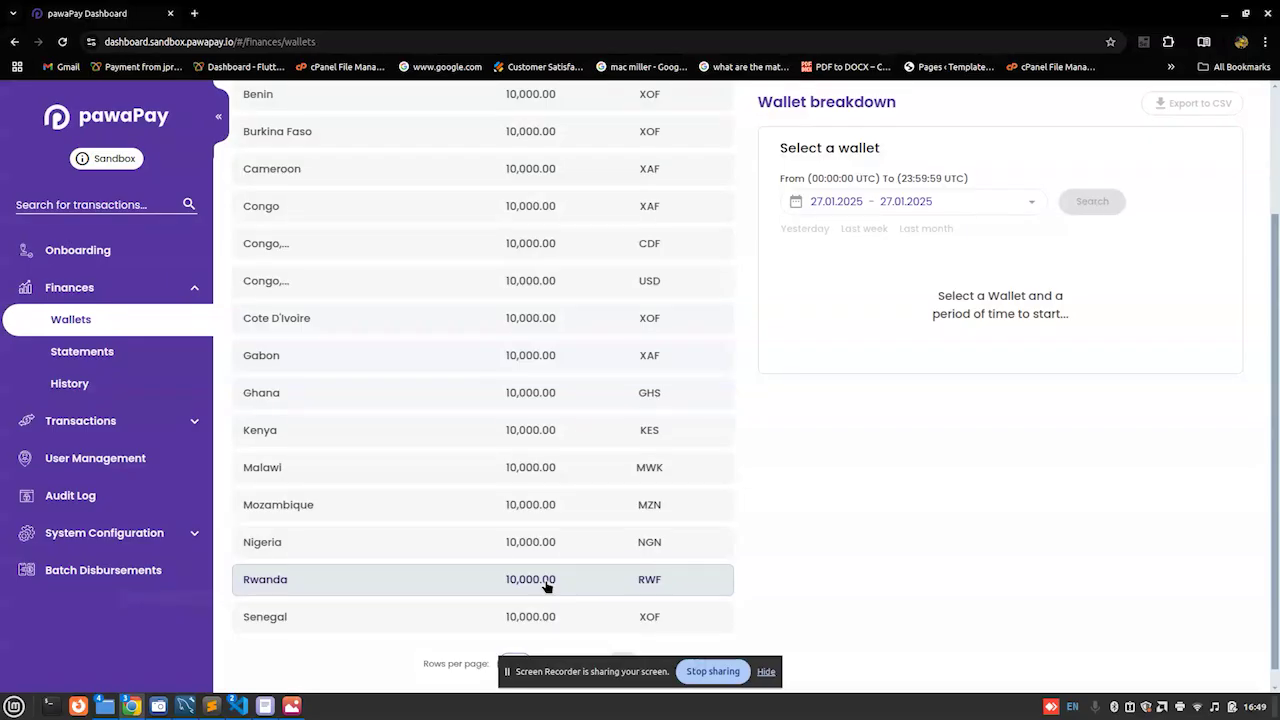
pyautogui.click(190, 421)
# Step: Look over the Deposits and Payouts searches, then generate and confirm a new API token
pyautogui.click(139, 461)
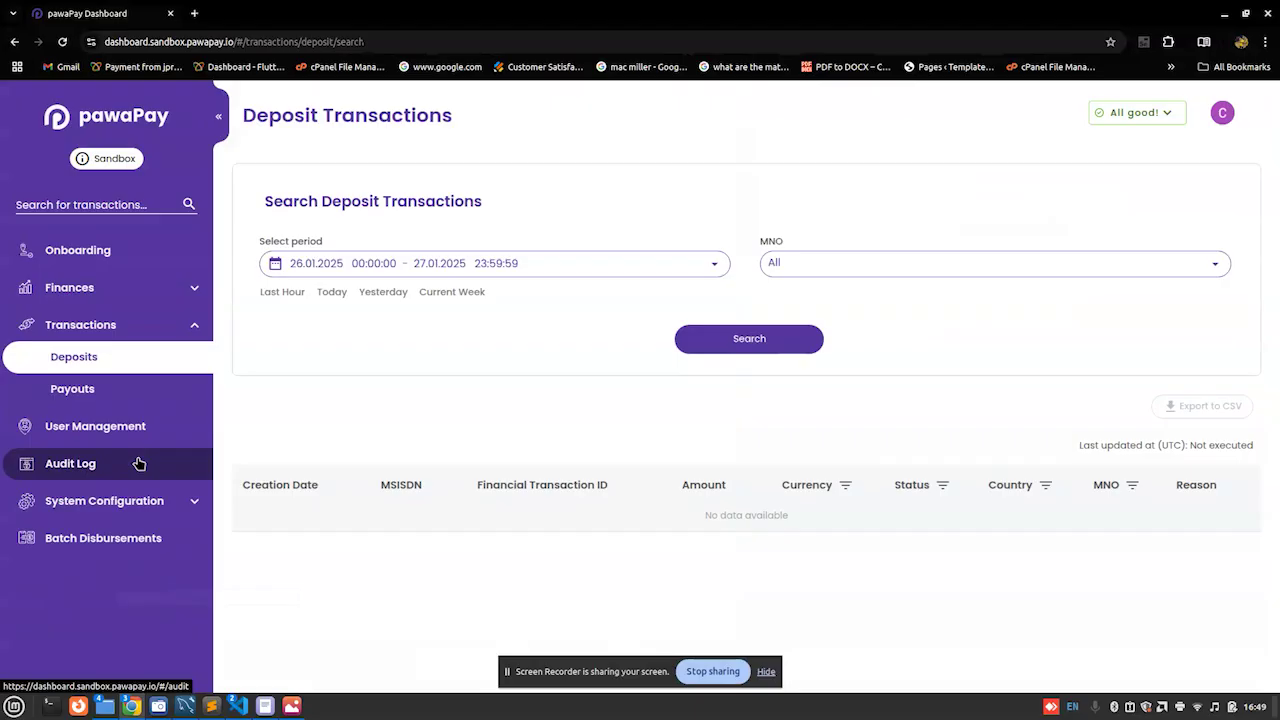
pyautogui.click(115, 405)
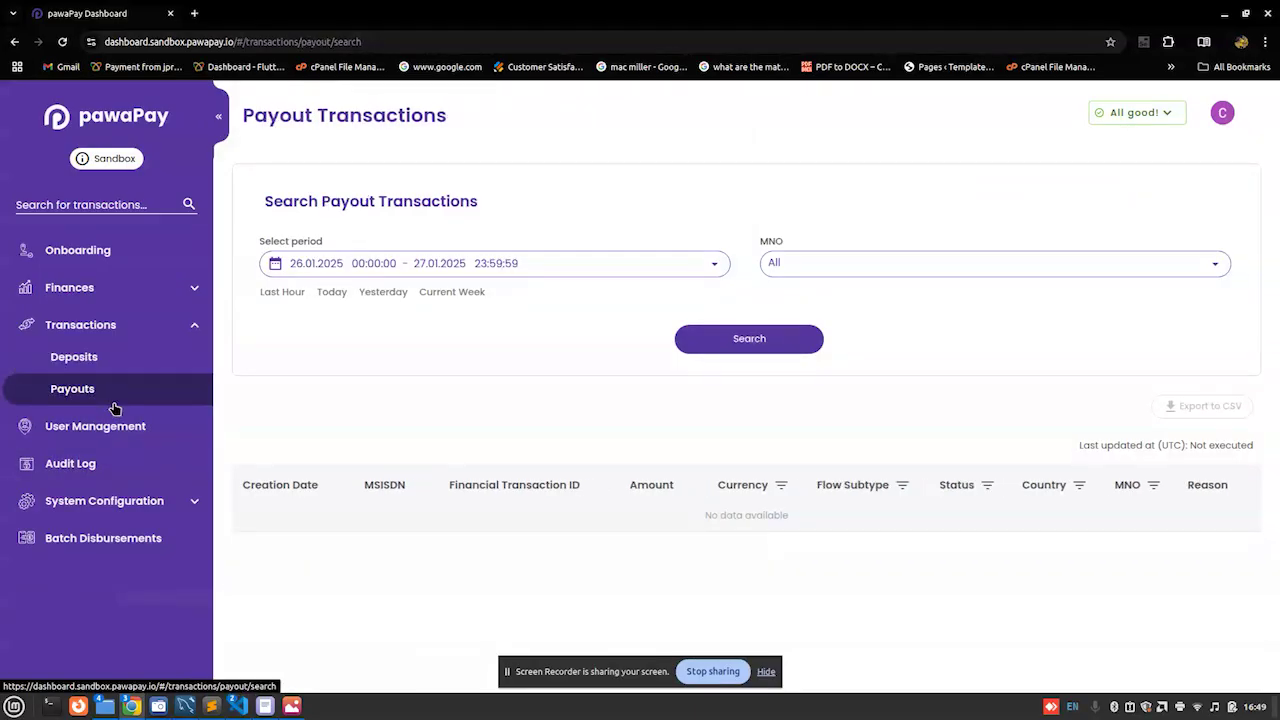
pyautogui.click(128, 503)
pyautogui.click(100, 566)
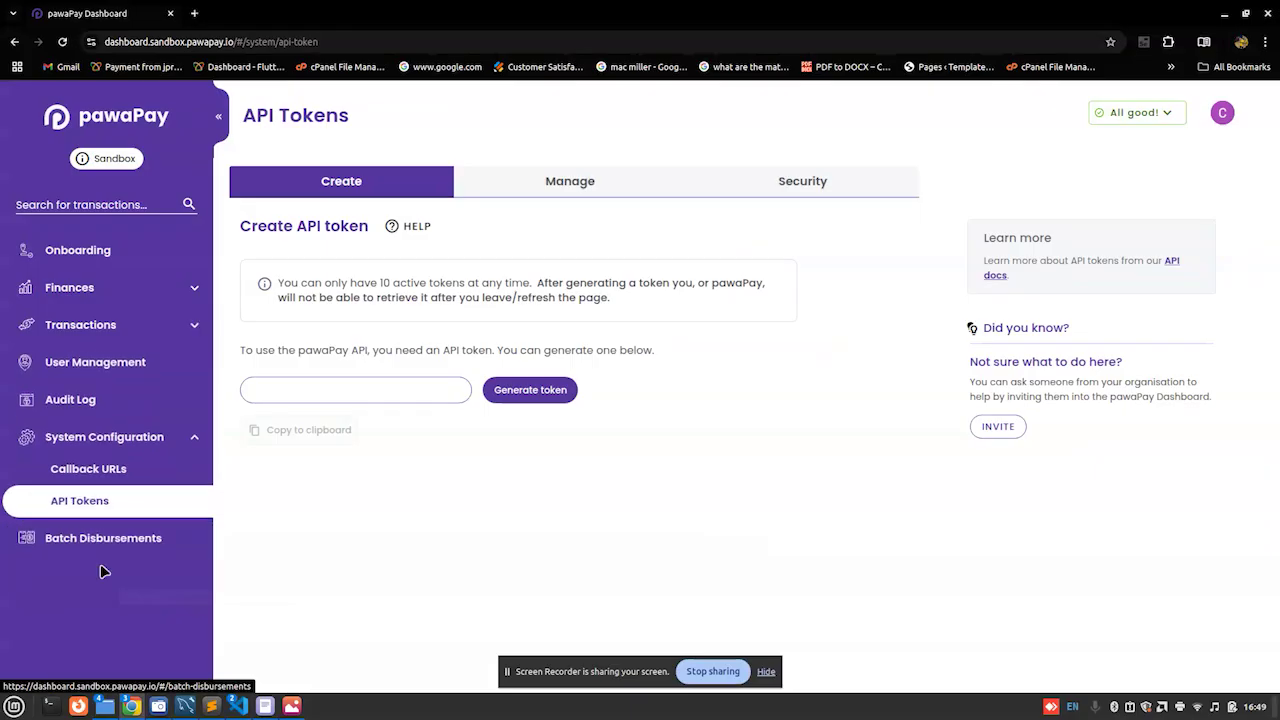
pyautogui.click(510, 396)
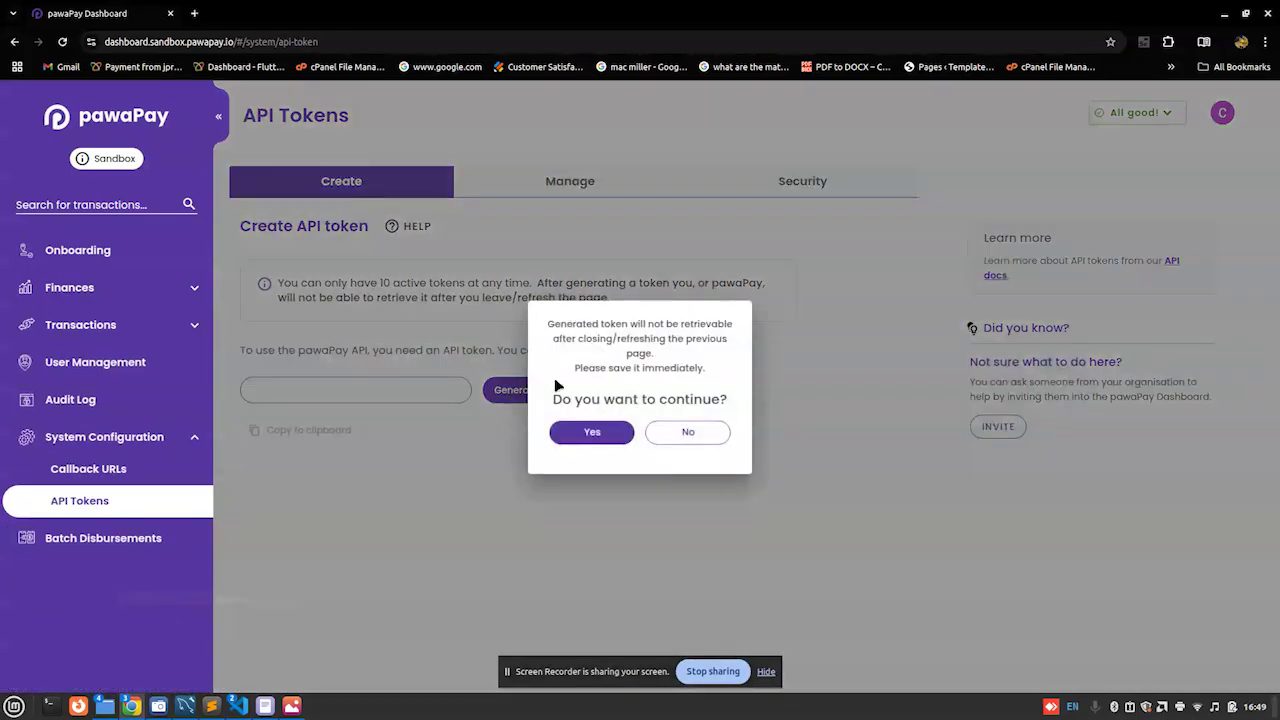
pyautogui.click(592, 433)
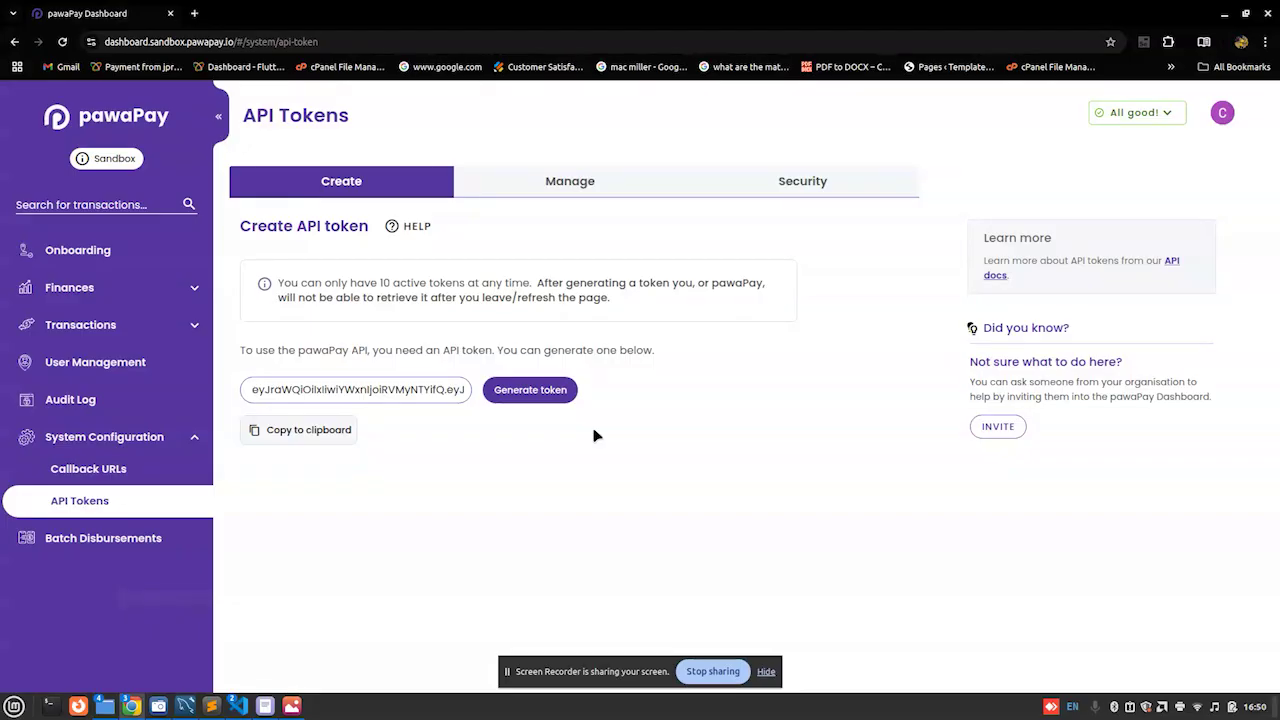
# Step: Clear the Xed document and type a 'Whatsapp only:' line with the contact phone number
pyautogui.click(265, 706)
pyautogui.hotkey('ctrl', 'a')
pyautogui.press('BackSpace')
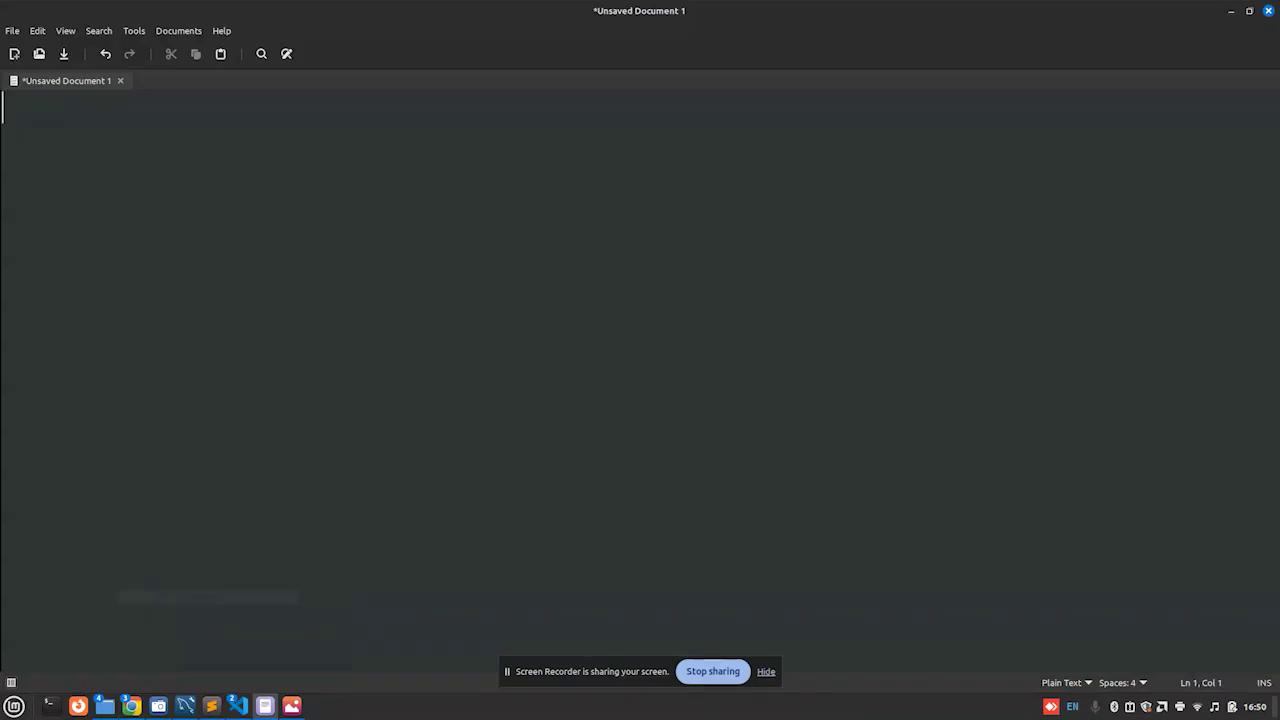
pyautogui.write('COntact')
pyautogui.hotkey('ctrl', 'a')
pyautogui.write('COntac')
pyautogui.hotkey('ctrl', 'a')
pyautogui.write('C')
pyautogui.press('BackSpace')
pyautogui.write('Whatsapp ib')
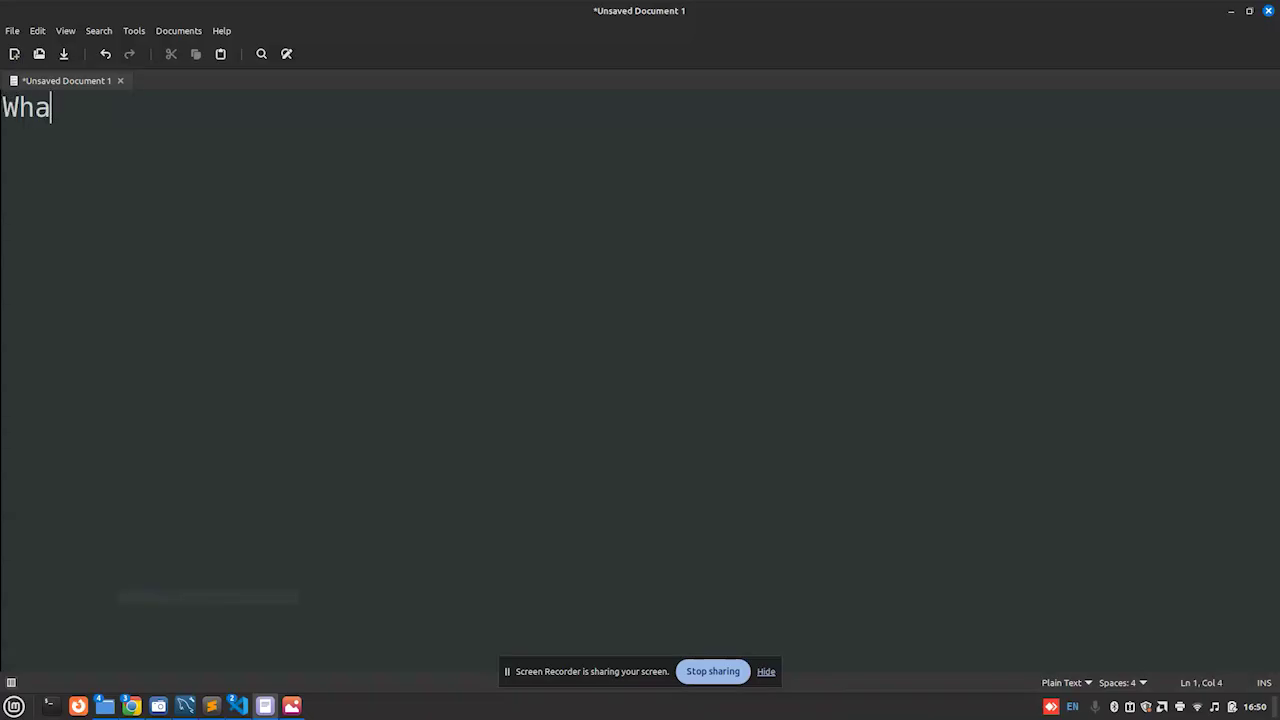
pyautogui.press('BackSpace')
pyautogui.press('BackSpace')
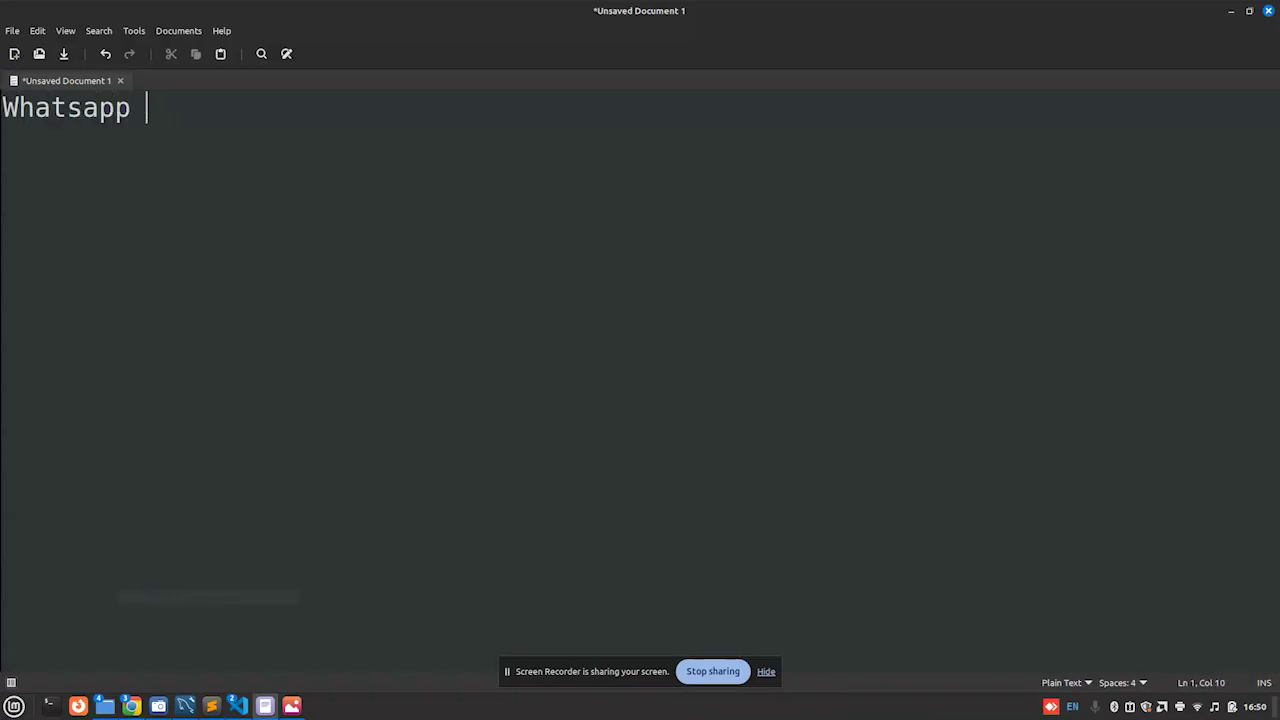
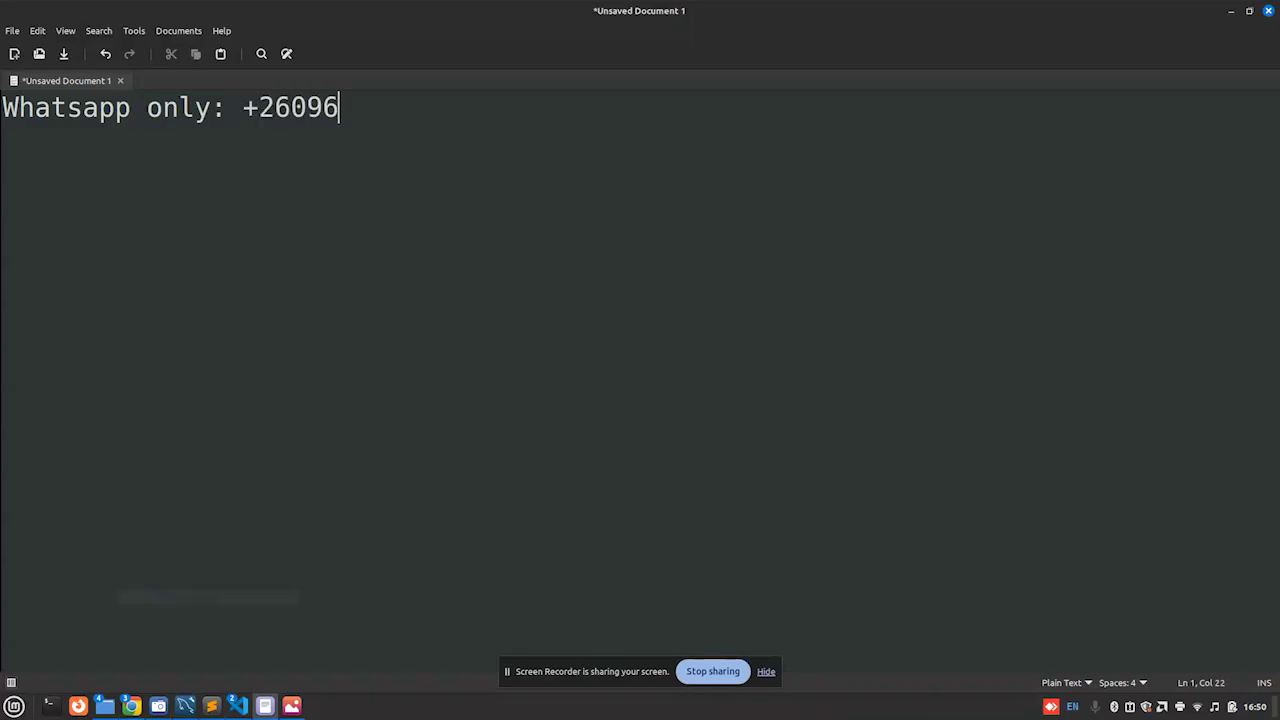
pyautogui.press('Return')
# Step: Add an 'Email:' line with the contact's e-mail address below it
pyautogui.write('Email')
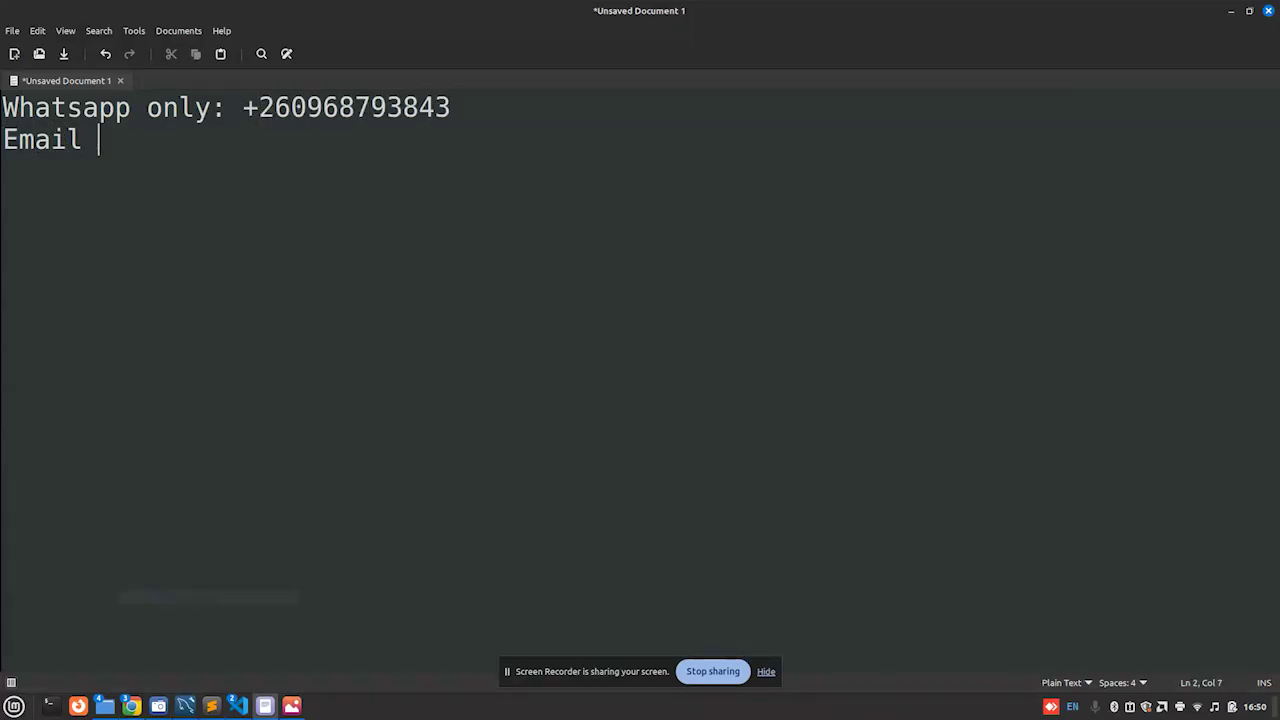
pyautogui.press('BackSpace')
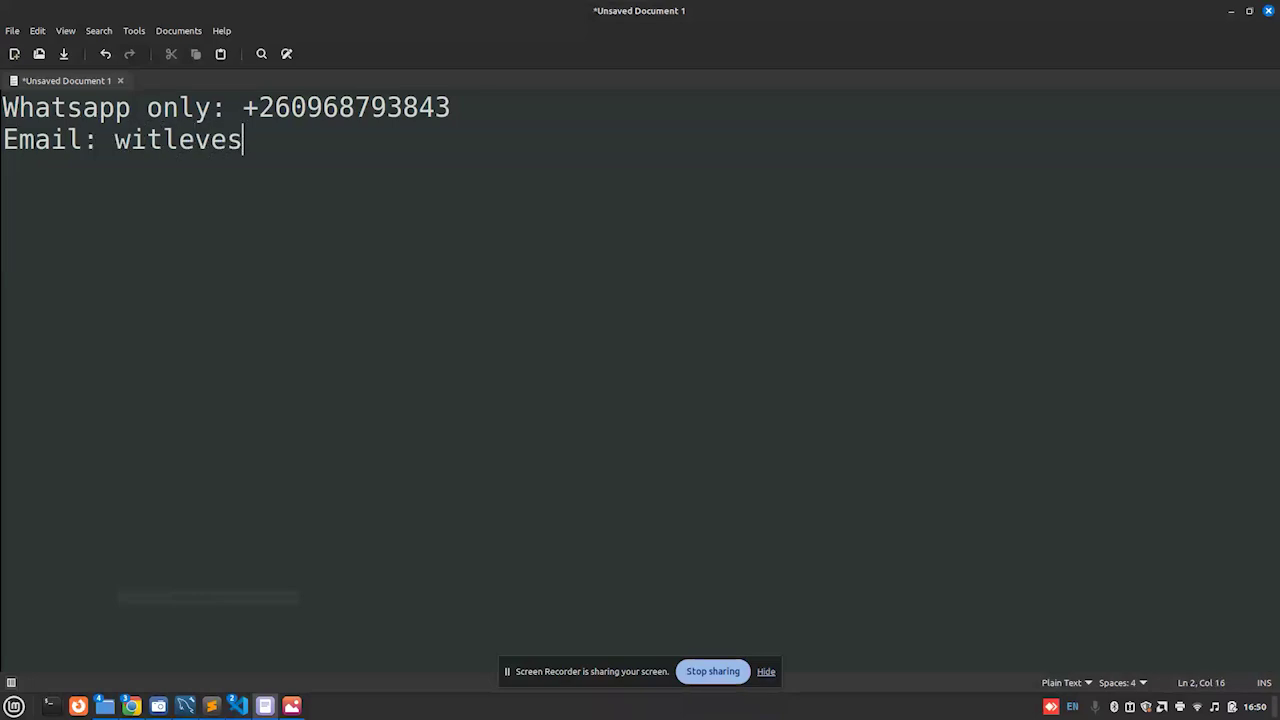
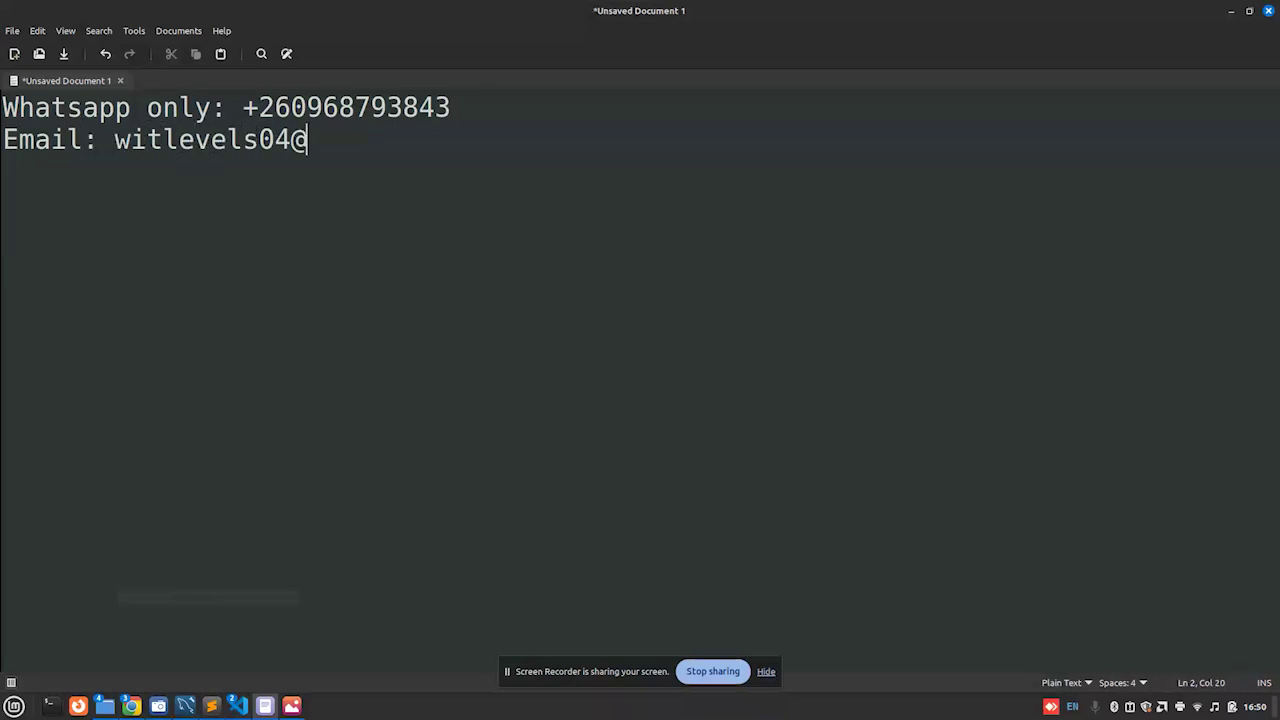
pyautogui.press('Return')
pyautogui.press('Return')
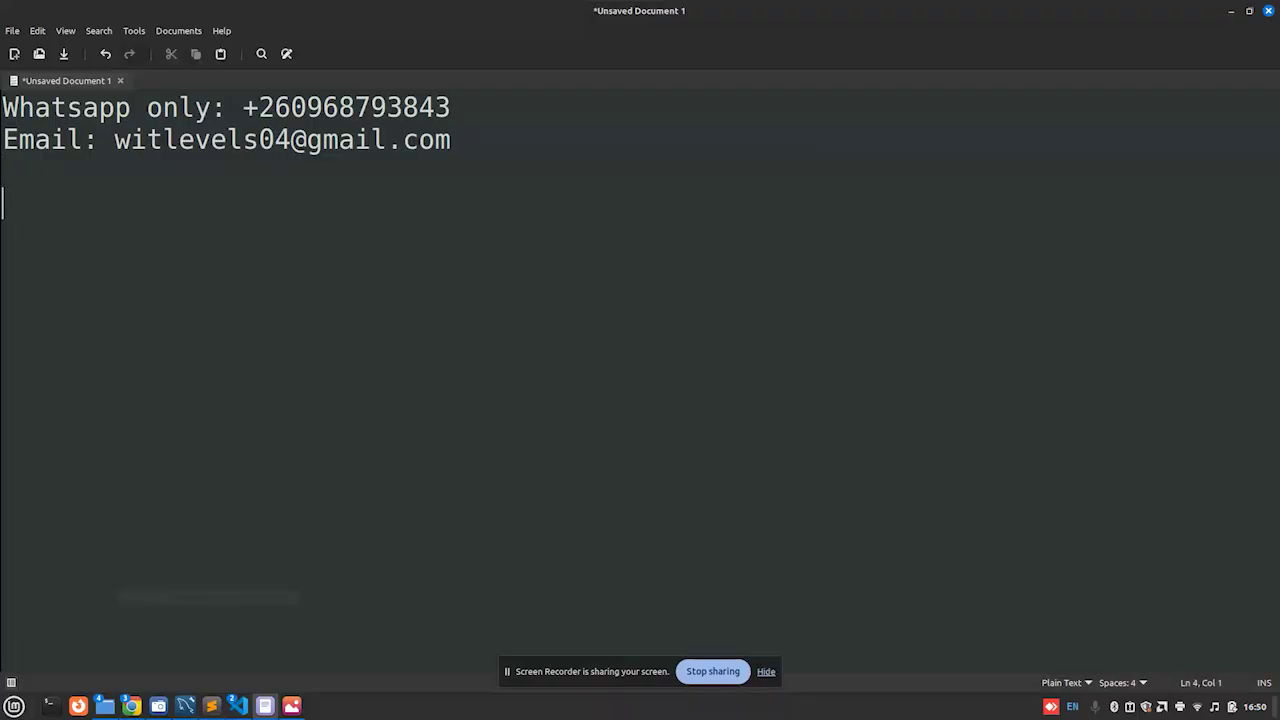
# Step: Open donatetowit.nyimboo.com in a new Chrome tab and scroll to the Support Our Mission form
pyautogui.click(80, 643)
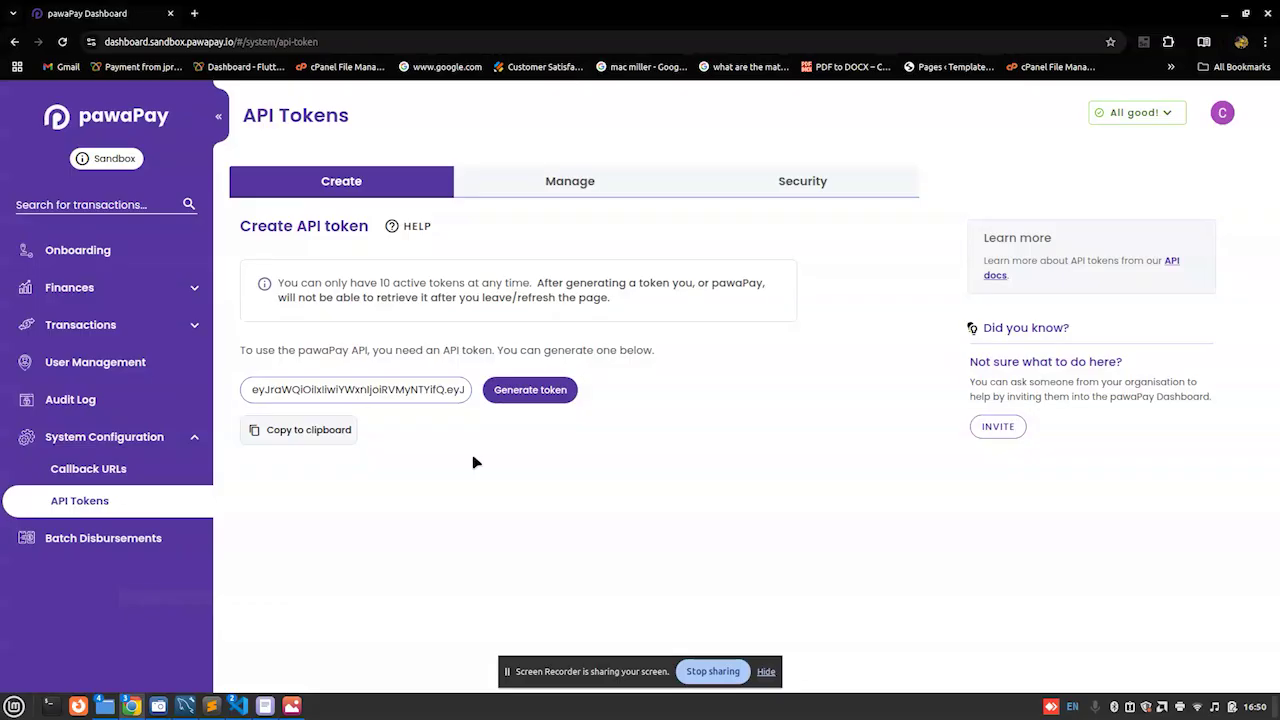
pyautogui.click(194, 13)
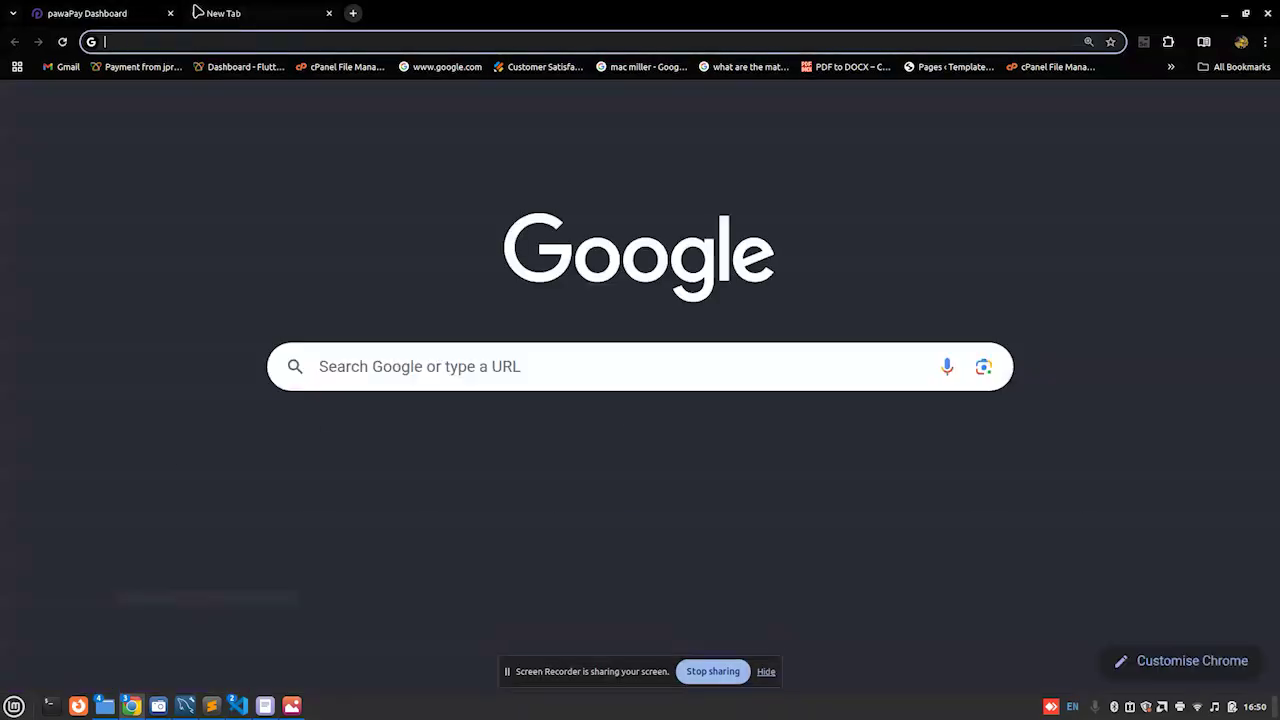
pyautogui.write('don')
pyautogui.press('Return')
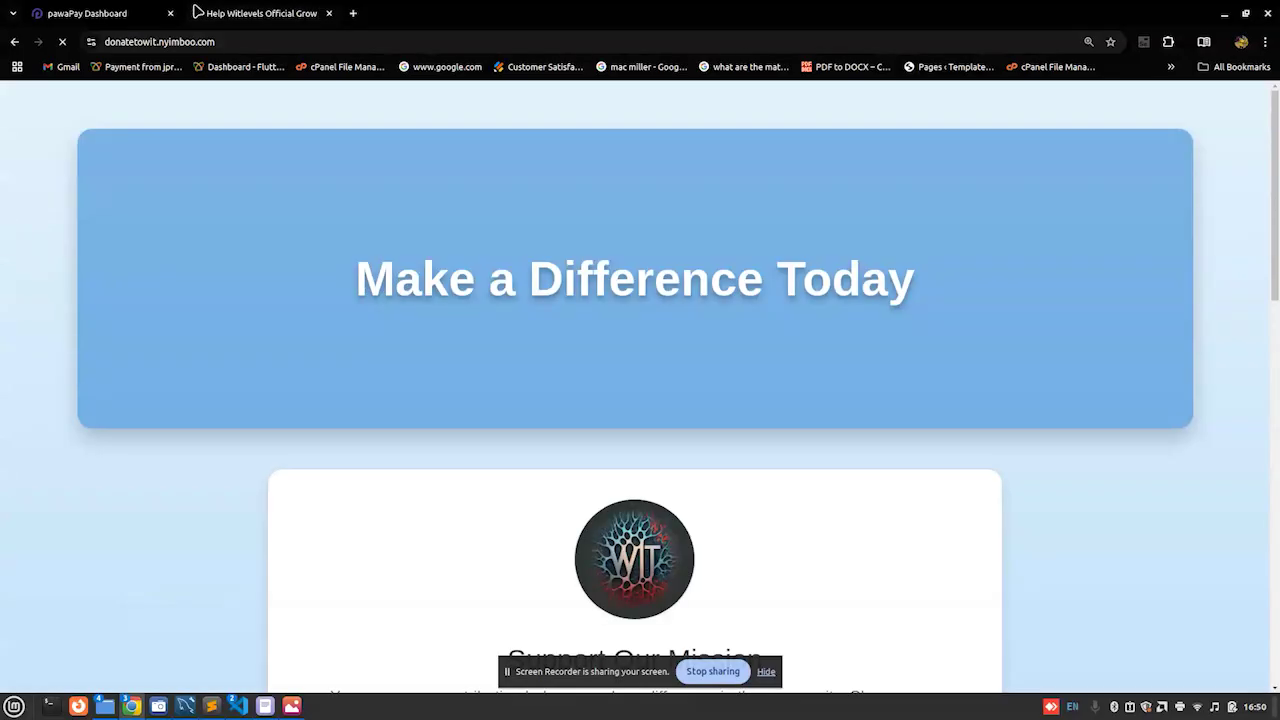
pyautogui.scroll(-3, 1271, 246)
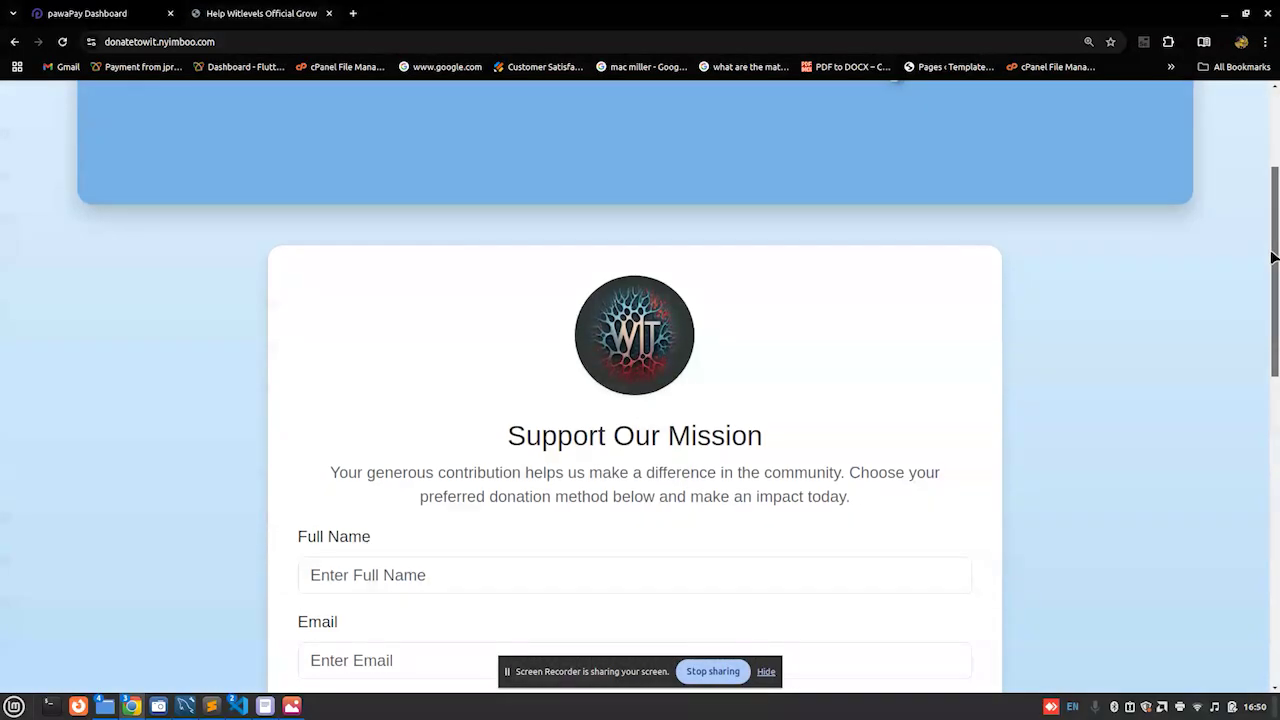
pyautogui.moveTo(1277, 300); pyautogui.dragTo(1277, 210)
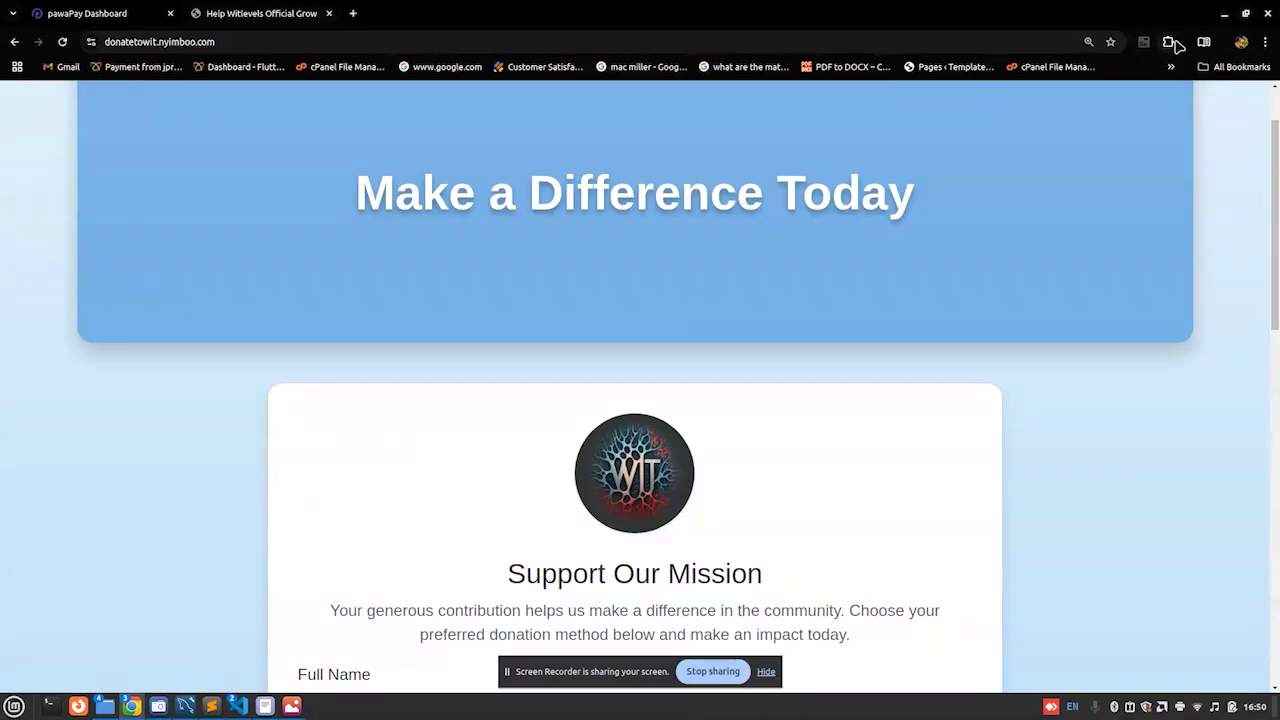
pyautogui.moveTo(131, 706)
pyautogui.click(244, 669)
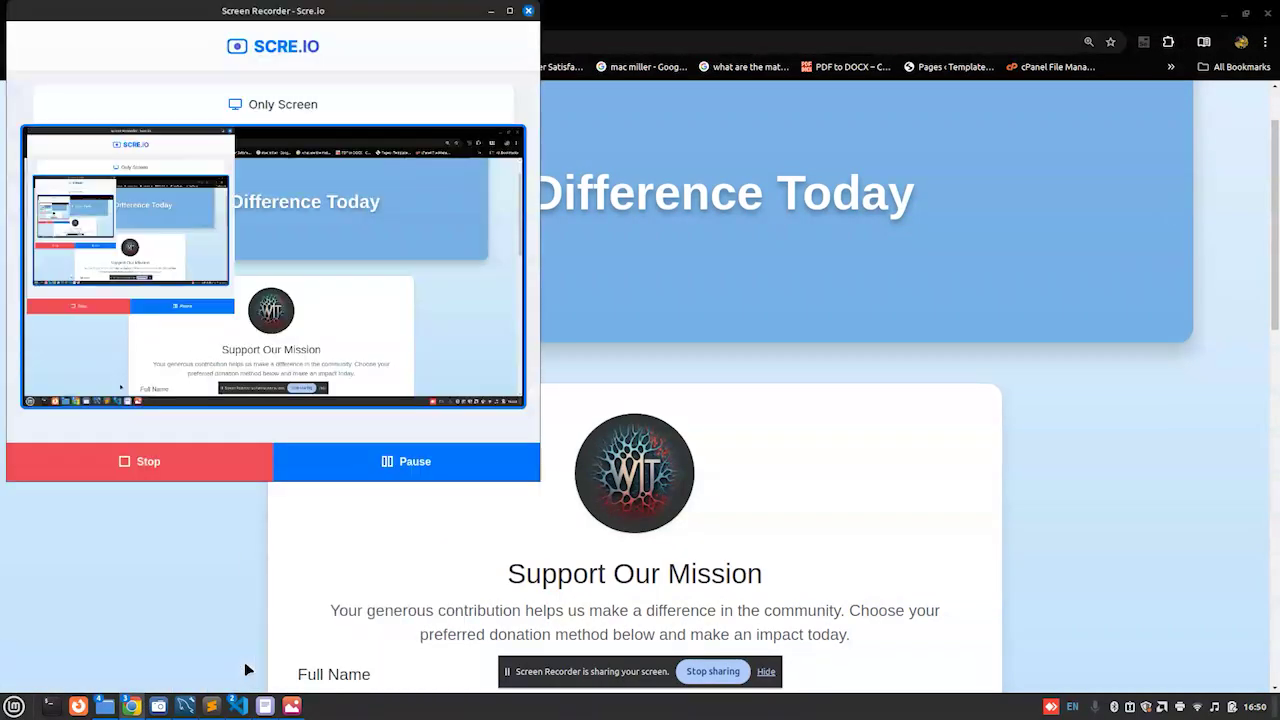
pyautogui.click(166, 471)
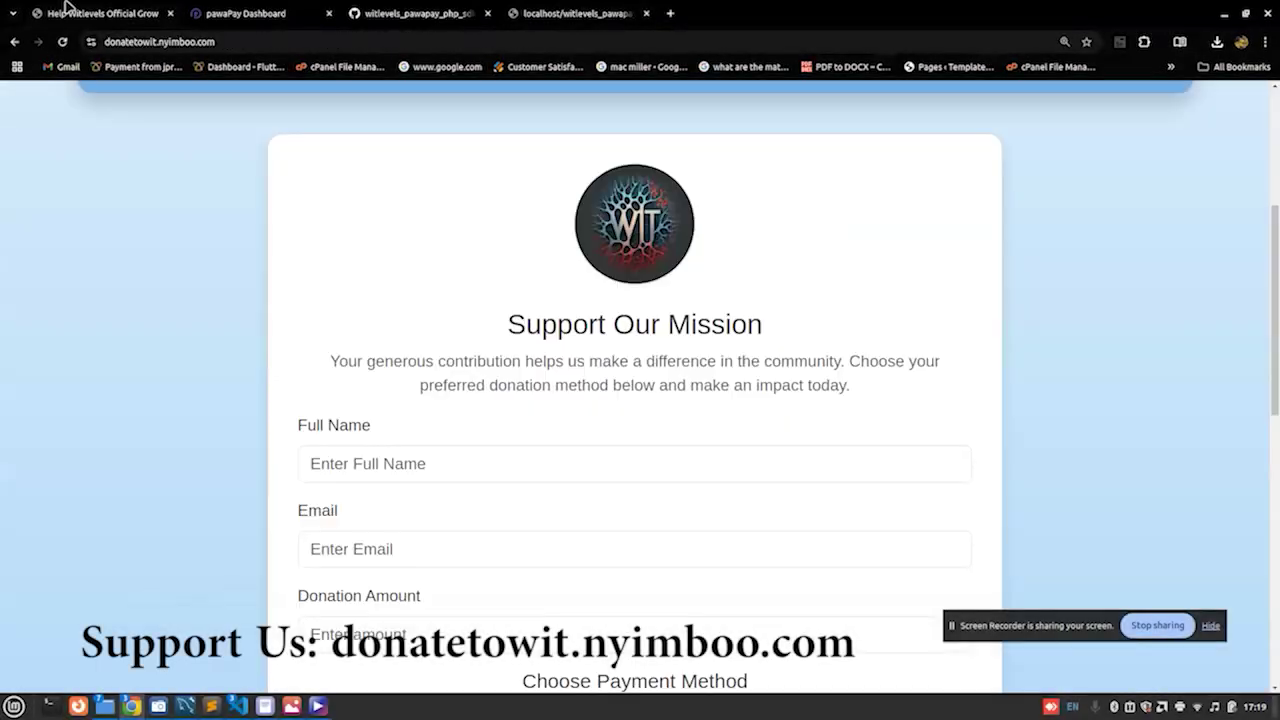
pyautogui.moveTo(1275, 224); pyautogui.dragTo(1258, 182)
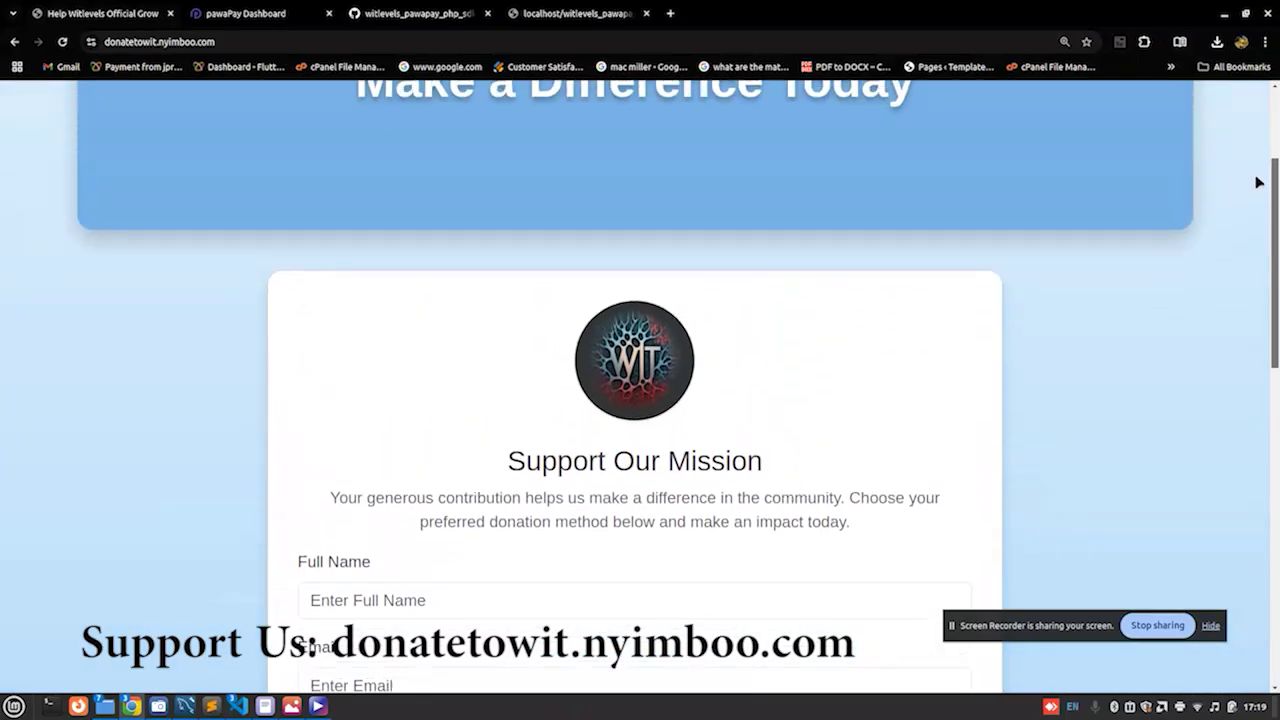
pyautogui.scroll(2, 1252, 183)
pyautogui.scroll(-2, 1249, 165)
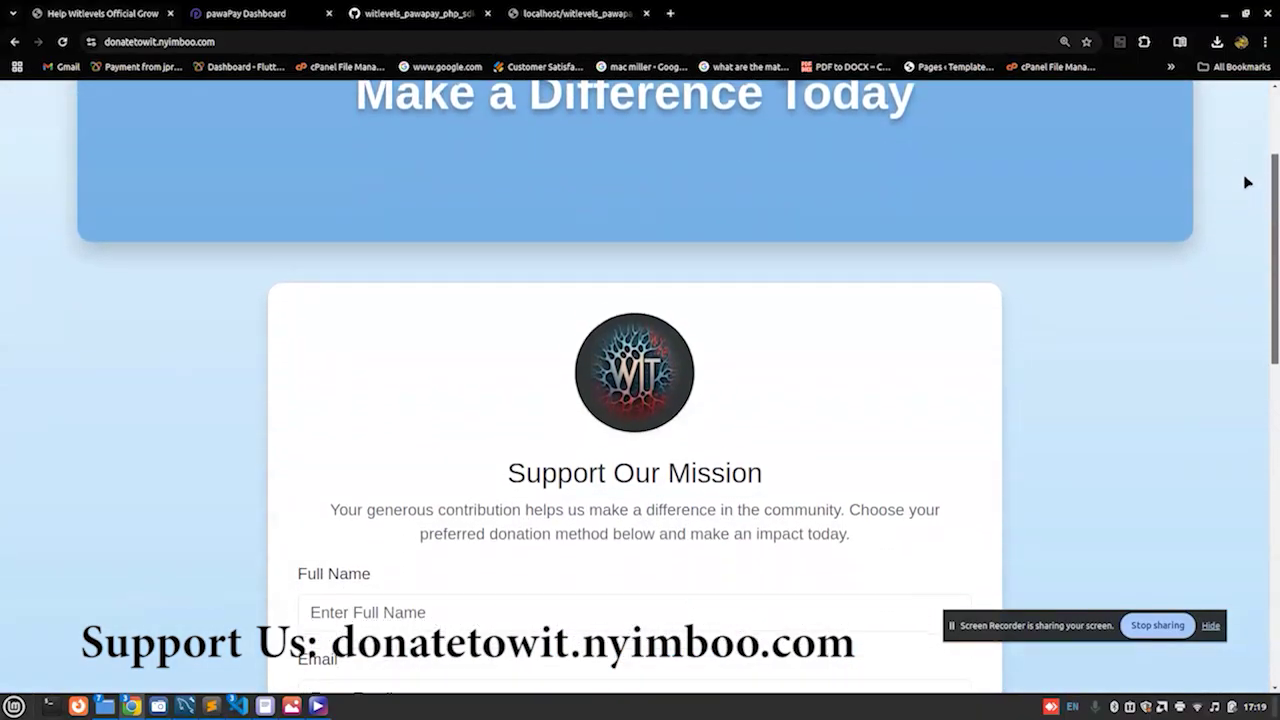
pyautogui.scroll(-1, 1249, 200)
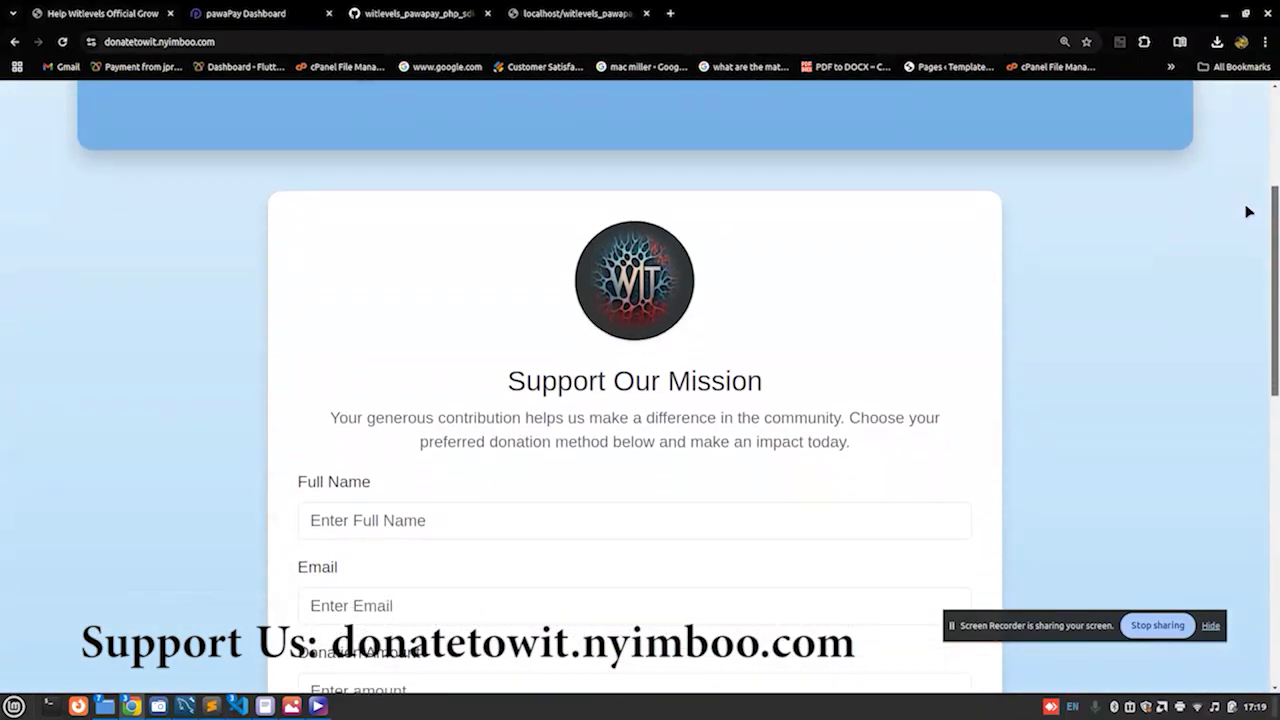
pyautogui.scroll(-4, 1249, 214)
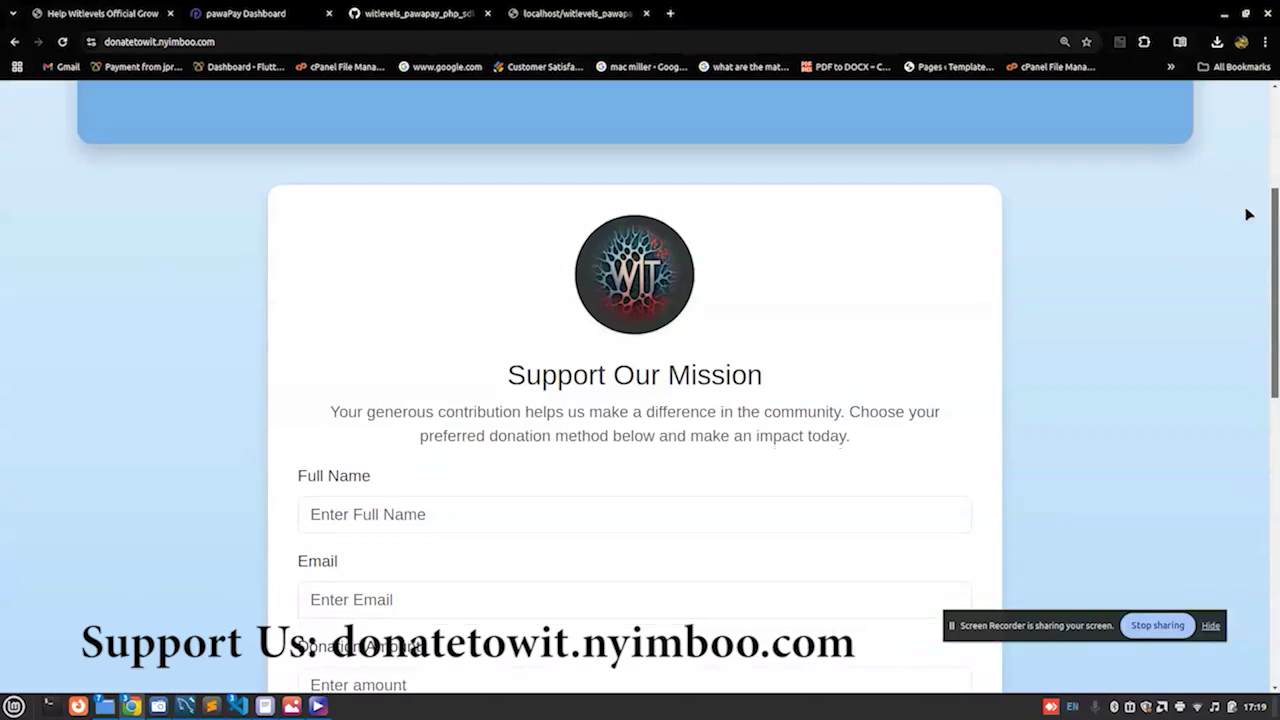